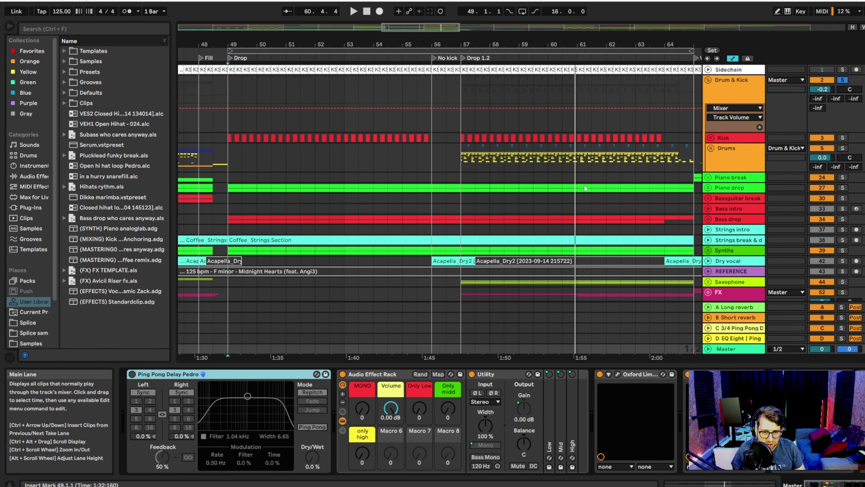
Step: Select the Stems group track and unfold it to show its individual stem tracks
{"action": "scroll", "coordinate": [584, 189], "scroll_direction": "down", "scroll_amount": 5}
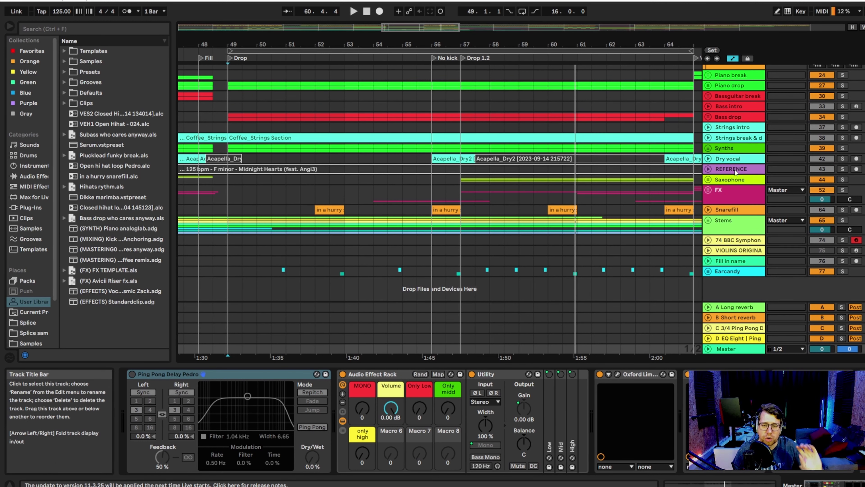
{"action": "left_click", "coordinate": [722, 228]}
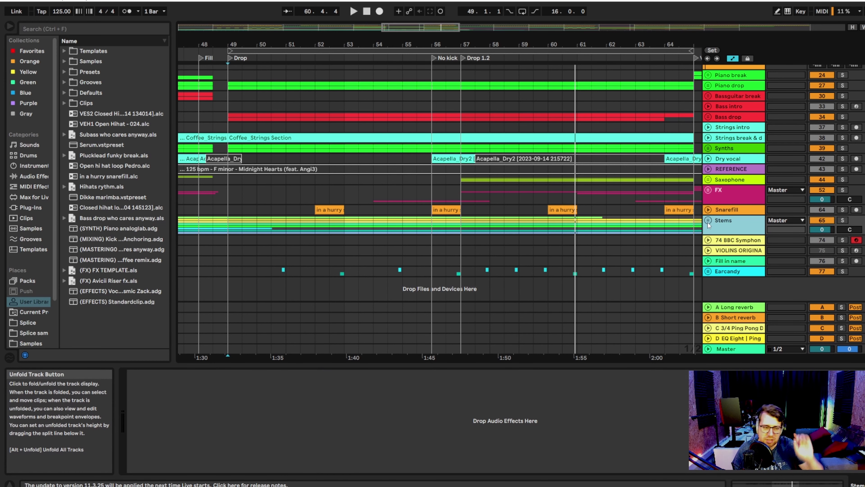
{"action": "left_click", "coordinate": [708, 220]}
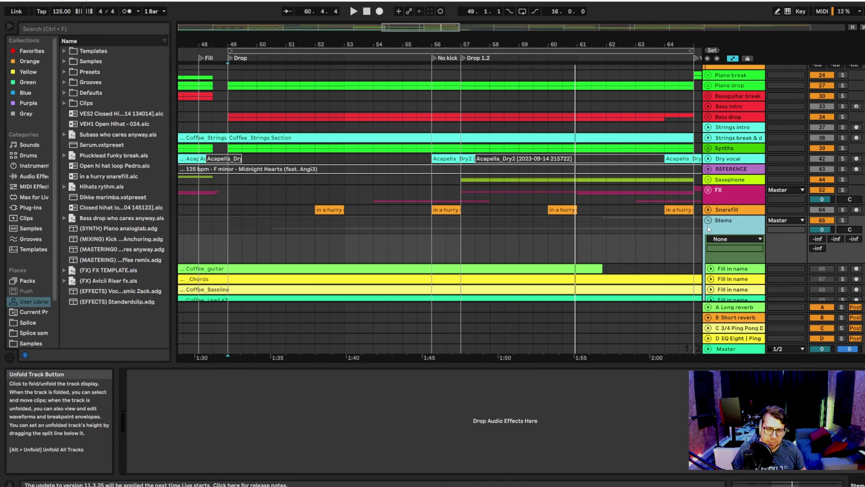
Step: Unfold and solo the Coffee_guitar stem track, and play it from the No kick locator
{"action": "left_click", "coordinate": [728, 269]}
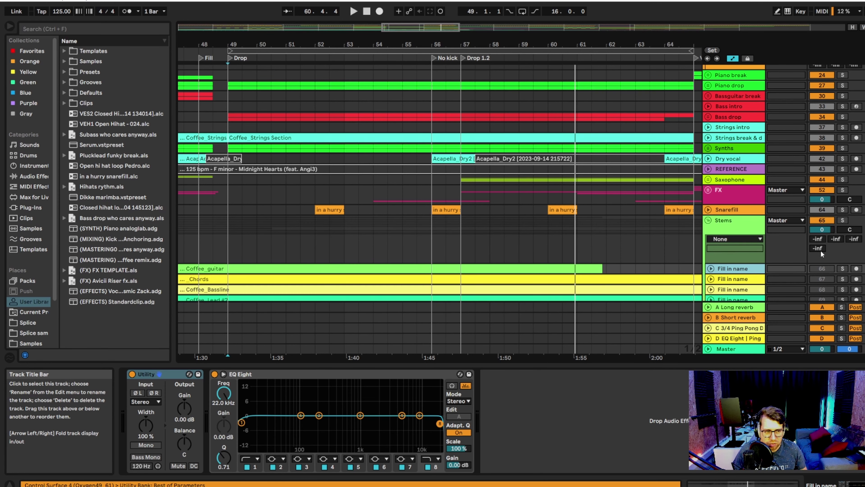
{"action": "left_click", "coordinate": [842, 268]}
{"action": "left_click", "coordinate": [711, 269]}
{"action": "double_click", "coordinate": [434, 58]}
{"action": "scroll", "coordinate": [488, 233], "scroll_direction": "down", "scroll_amount": 2}
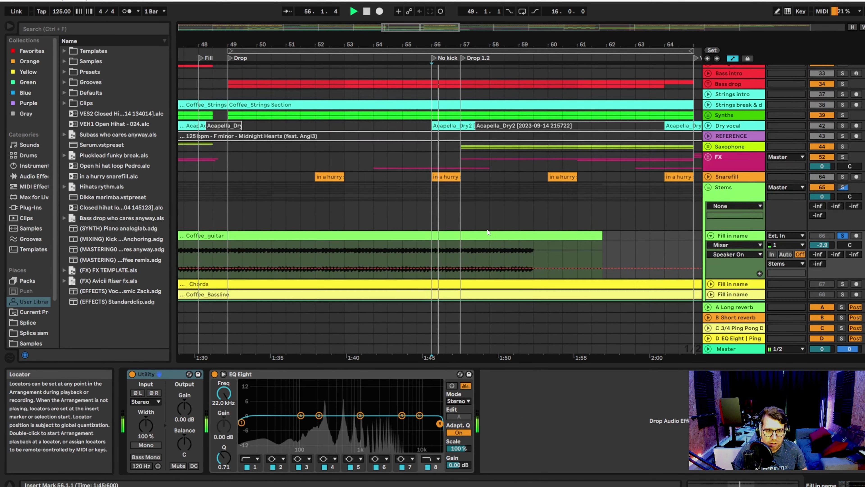
Step: Unfold the Chords and Coffee_Bassline stem tracks and solo each in turn during playback
{"action": "scroll", "coordinate": [488, 233], "scroll_direction": "down", "scroll_amount": 2}
{"action": "left_click", "coordinate": [711, 229]}
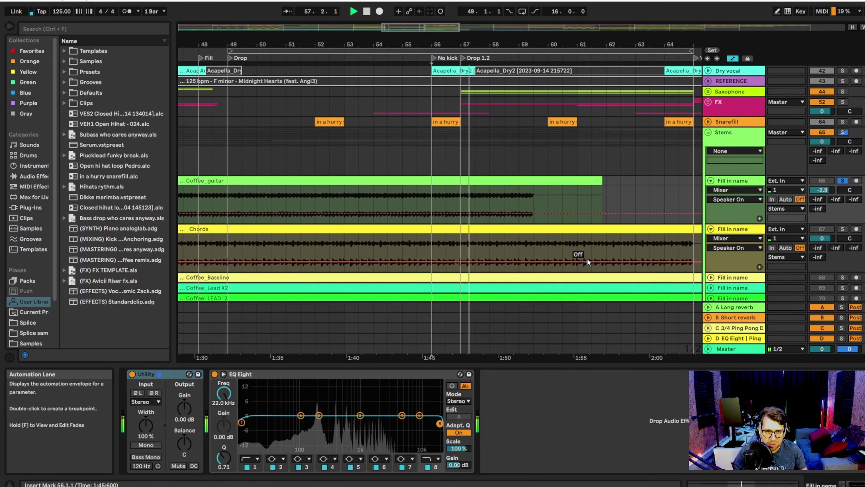
{"action": "left_click", "coordinate": [843, 229]}
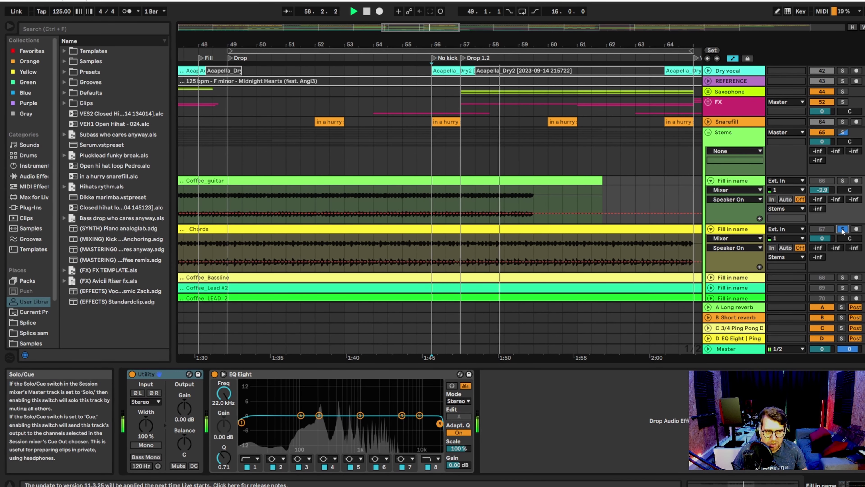
{"action": "scroll", "coordinate": [842, 232], "scroll_direction": "down", "scroll_amount": 1}
{"action": "left_click", "coordinate": [711, 255]}
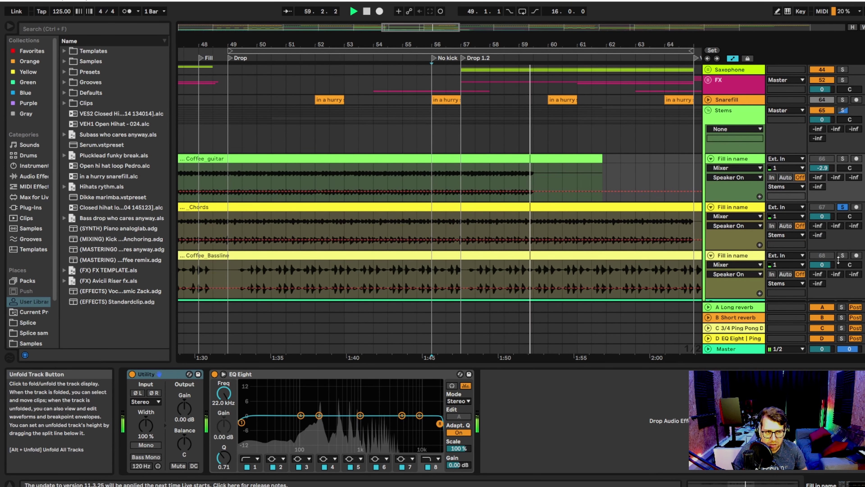
{"action": "left_click", "coordinate": [843, 256]}
Step: Unfold and solo the Coffee_Lead #2 stem to listen to it, stopping playback and turning its solo off to finish
{"action": "scroll", "coordinate": [716, 273], "scroll_direction": "down", "scroll_amount": 2}
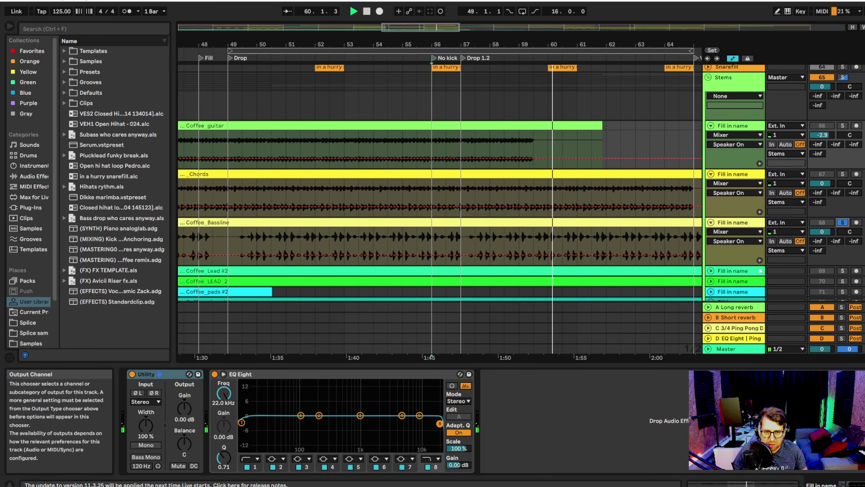
{"action": "left_click", "coordinate": [712, 270]}
{"action": "left_click", "coordinate": [842, 271]}
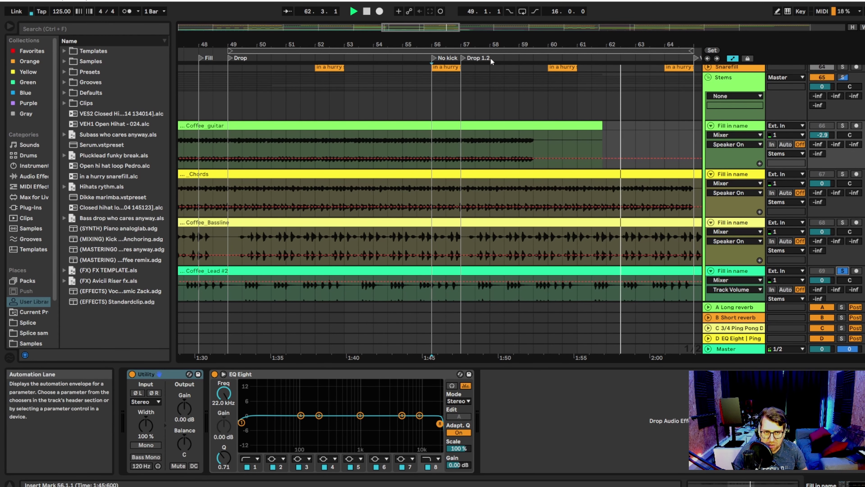
{"action": "left_click", "coordinate": [365, 13]}
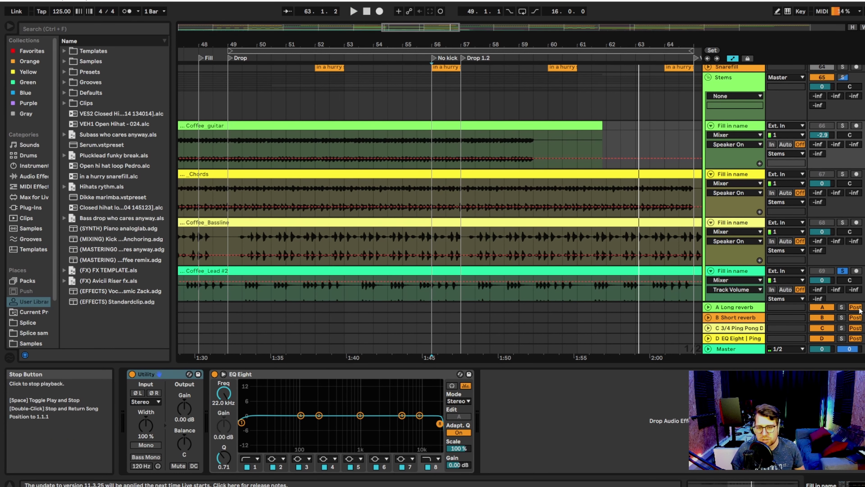
{"action": "left_click", "coordinate": [843, 272]}
Step: Fold the Coffee_Lead #2, Coffee_Bassline, Chords and Coffee_guitar stem tracks
{"action": "scroll", "coordinate": [747, 281], "scroll_direction": "down", "scroll_amount": 4}
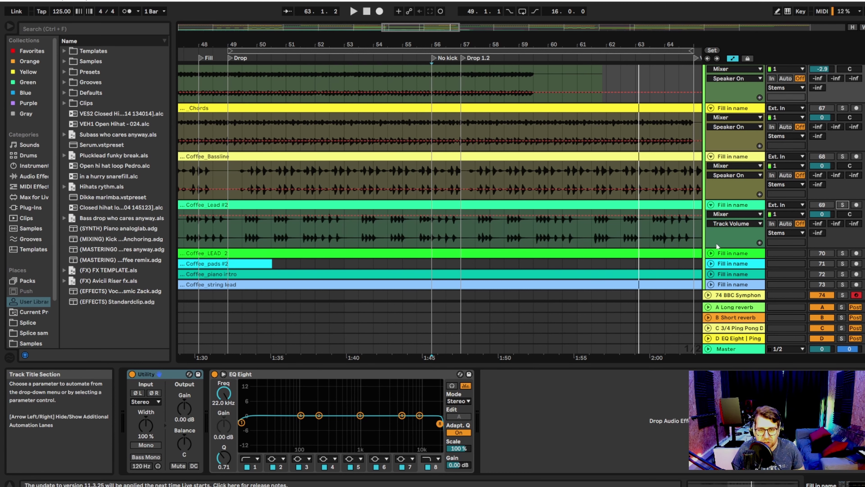
{"action": "left_click", "coordinate": [712, 206]}
{"action": "scroll", "coordinate": [713, 206], "scroll_direction": "up", "scroll_amount": 4}
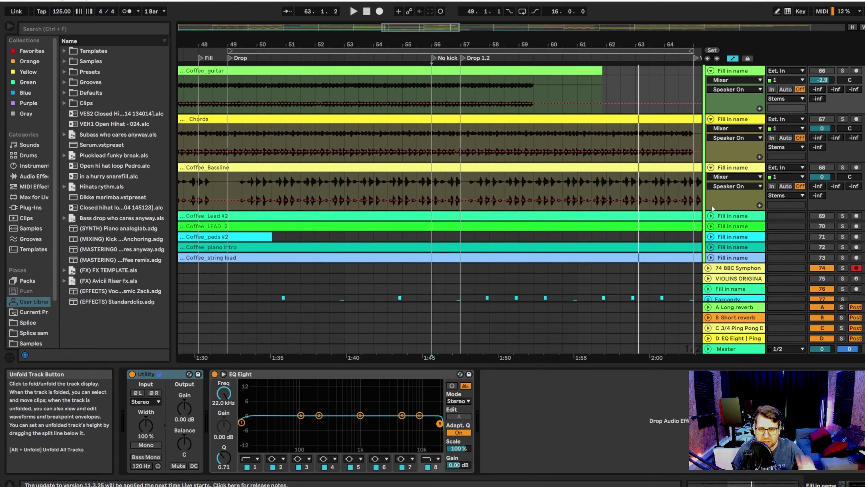
{"action": "left_click", "coordinate": [711, 211]}
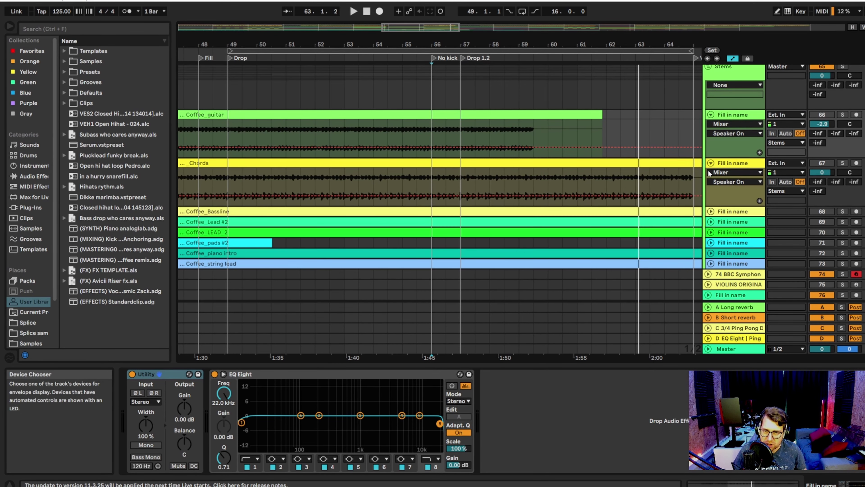
{"action": "left_click", "coordinate": [712, 163]}
{"action": "left_click", "coordinate": [711, 115]}
{"action": "scroll", "coordinate": [651, 223], "scroll_direction": "up", "scroll_amount": 7}
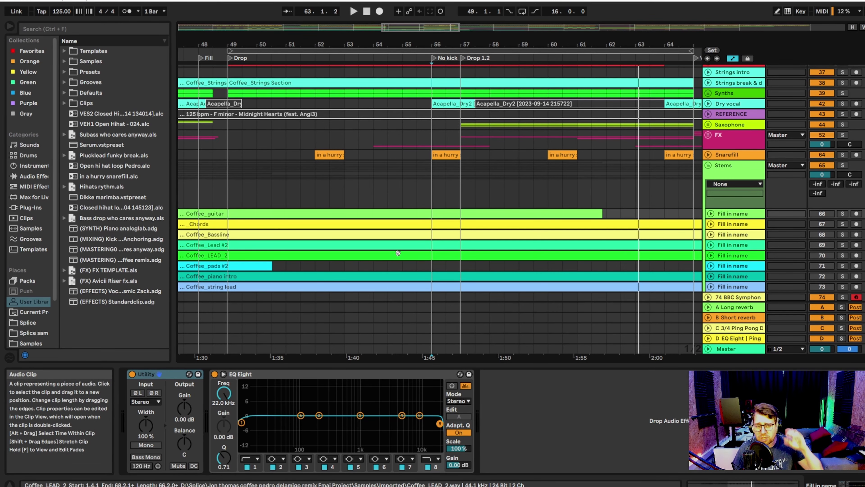
Step: Unfold and solo the strings break and drop track, and listen to it from the Drop locator until about bar 53
{"action": "scroll", "coordinate": [398, 252], "scroll_direction": "up", "scroll_amount": 3}
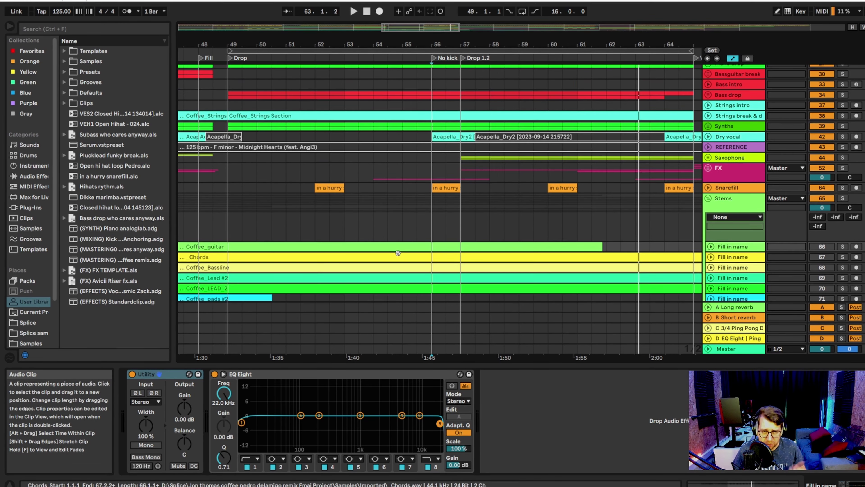
{"action": "scroll", "coordinate": [398, 253], "scroll_direction": "up", "scroll_amount": 4}
{"action": "left_click", "coordinate": [736, 159]}
{"action": "left_click", "coordinate": [709, 160]}
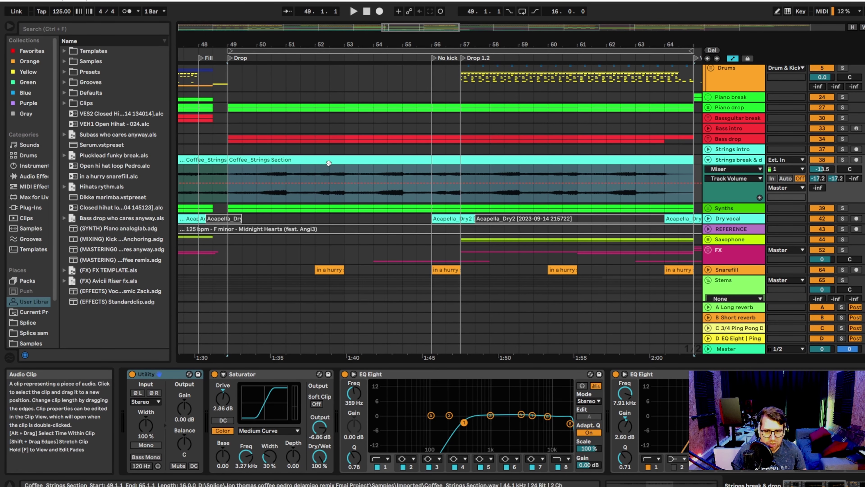
{"action": "left_click", "coordinate": [260, 60]}
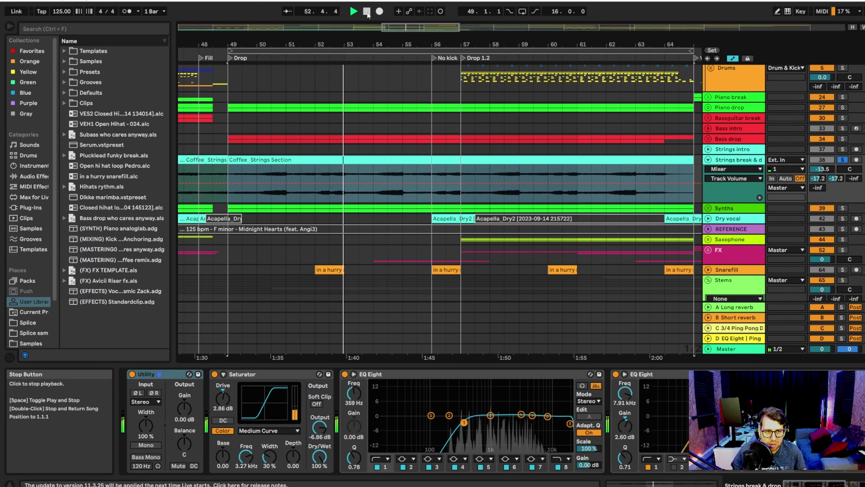
{"action": "left_click", "coordinate": [367, 12]}
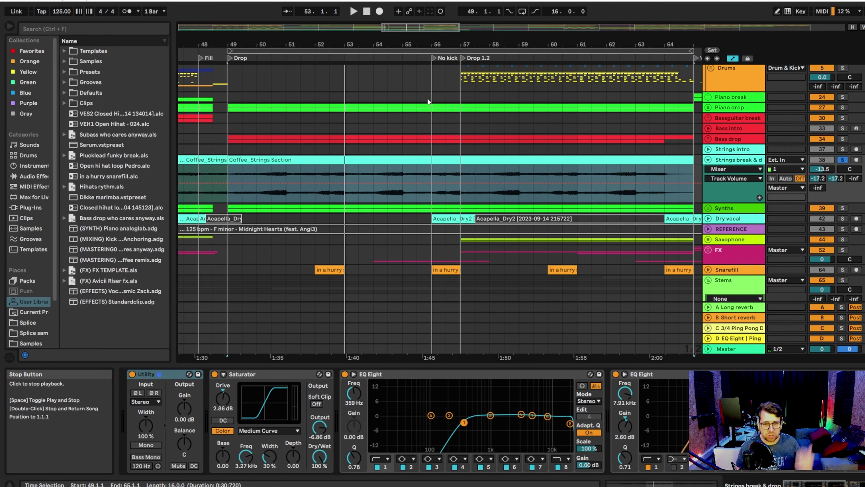
Step: Fold the strings break and drop track, turn off its solo and leave it selected
{"action": "left_click", "coordinate": [709, 160]}
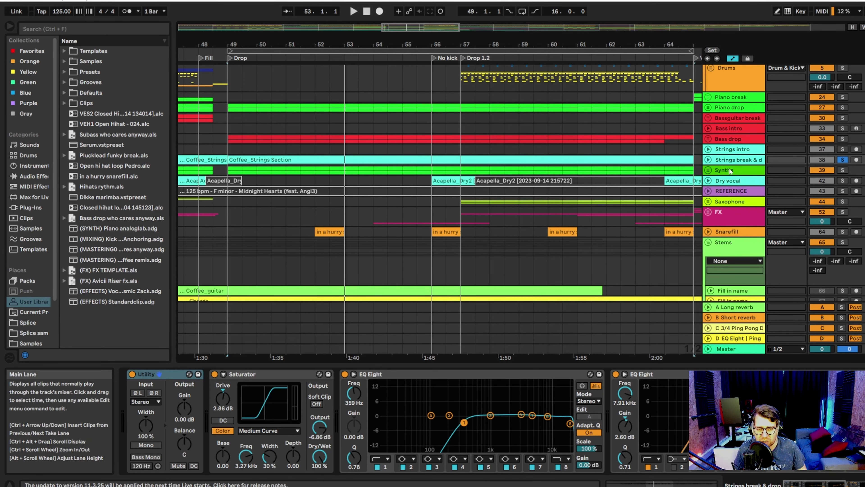
{"action": "left_click", "coordinate": [842, 159]}
{"action": "left_click", "coordinate": [725, 171]}
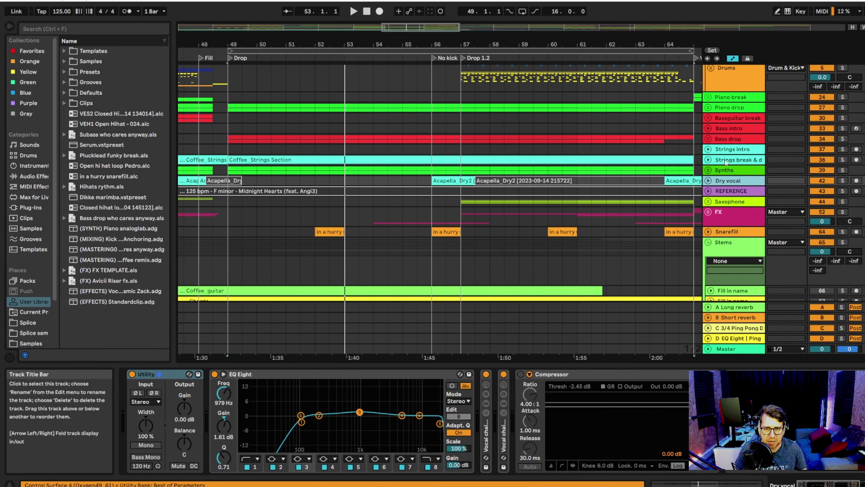
{"action": "left_click", "coordinate": [726, 160]}
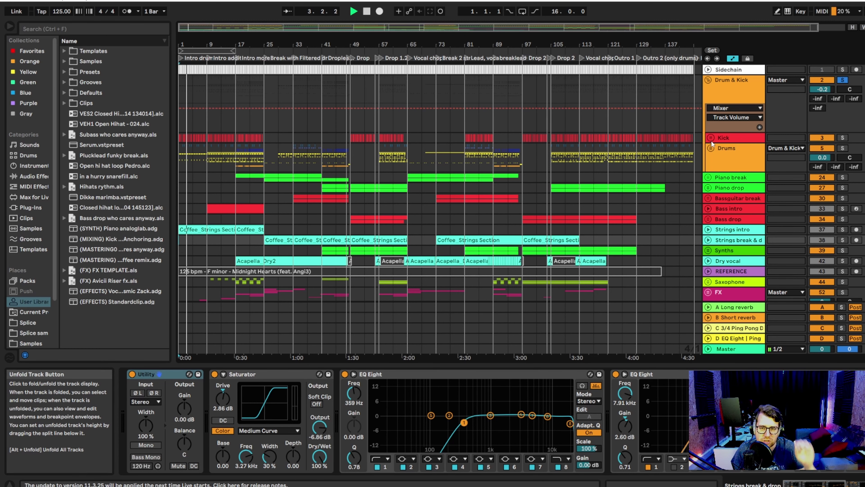
Step: Unfold and select the Kick group while the soloed Drum & Kick intro plays, stopping playback after bar 10
{"action": "left_click", "coordinate": [711, 141]}
{"action": "left_click", "coordinate": [737, 140]}
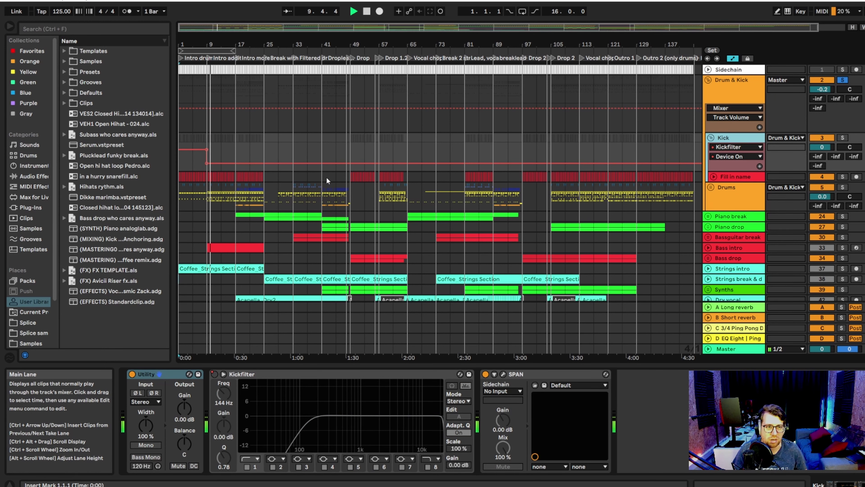
{"action": "left_click", "coordinate": [367, 12]}
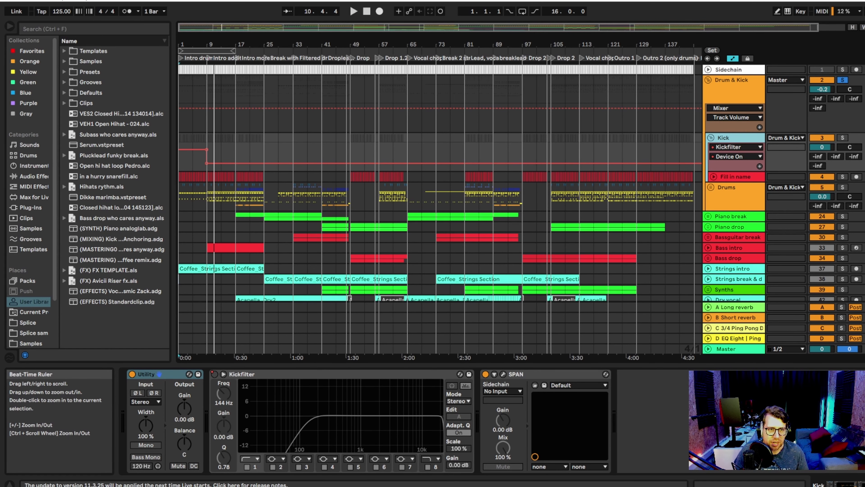
Step: Listen to the soloed drums and kick from the Drop section, jumping ahead to the bar just before Drop 1.2
{"action": "left_click_drag", "start_coordinate": [354, 44], "coordinate": [363, 65]}
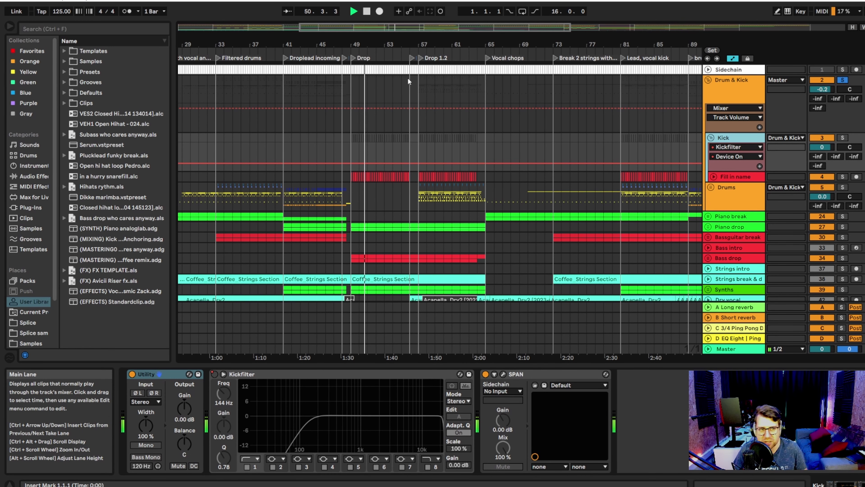
{"action": "left_click", "coordinate": [412, 50]}
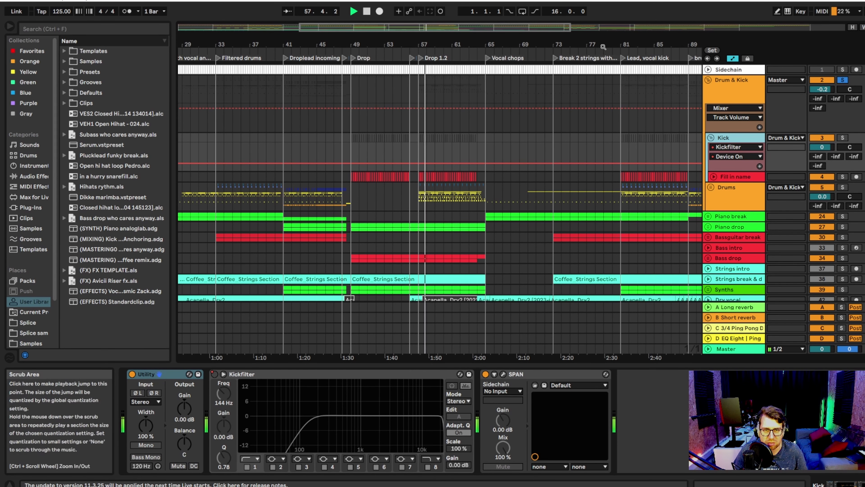
{"action": "left_click_drag", "start_coordinate": [545, 45], "coordinate": [479, 46]}
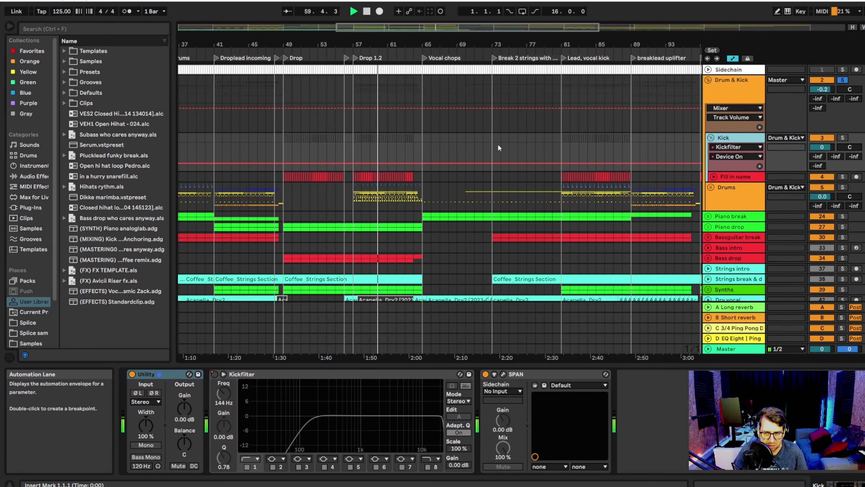
Step: Stop playback and unfold the audio track inside the Kick group and the Drums group
{"action": "left_click", "coordinate": [735, 178]}
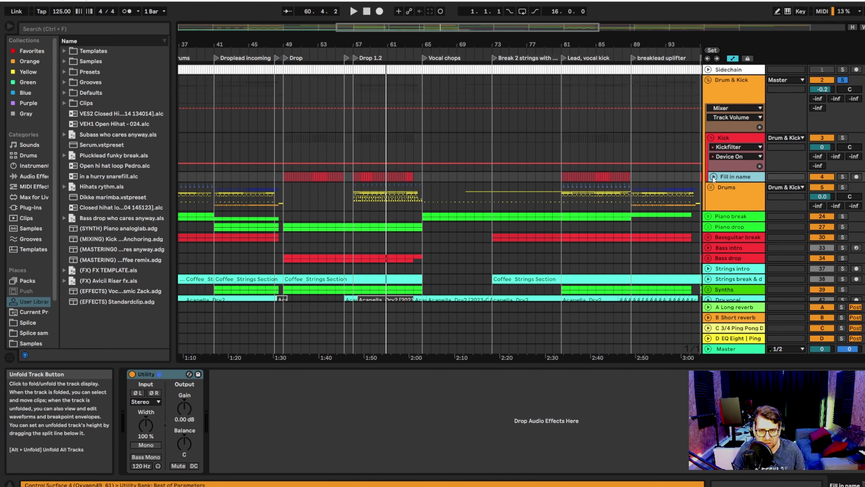
{"action": "left_click", "coordinate": [714, 177]}
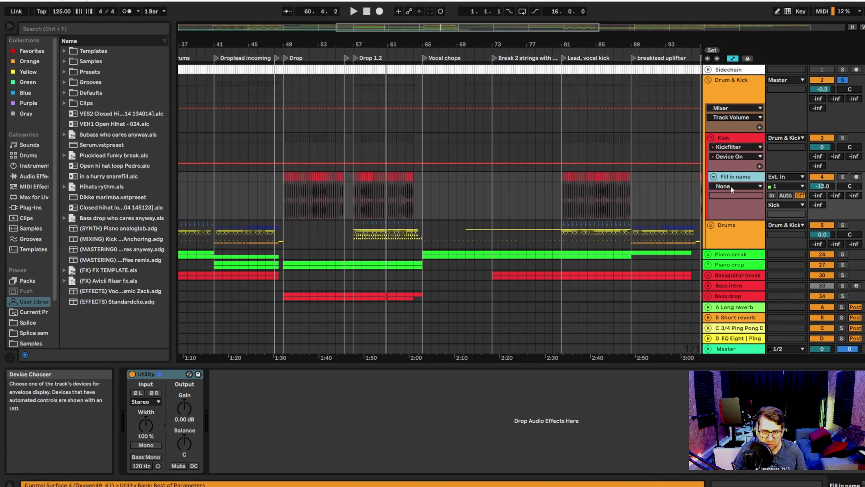
{"action": "left_click", "coordinate": [711, 226]}
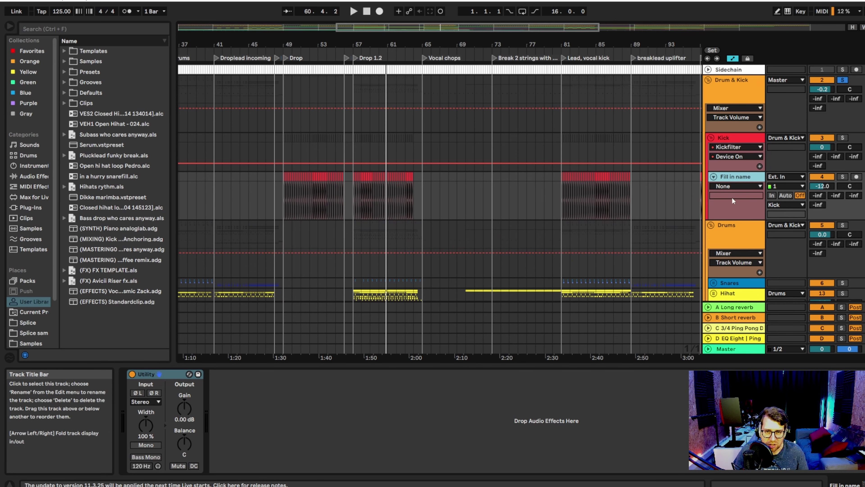
Step: Select the Snares and Hihat groups in turn and unfold Hihat to view its individual hi-hat tracks
{"action": "scroll", "coordinate": [732, 255], "scroll_direction": "down", "scroll_amount": 1}
{"action": "left_click", "coordinate": [720, 261]}
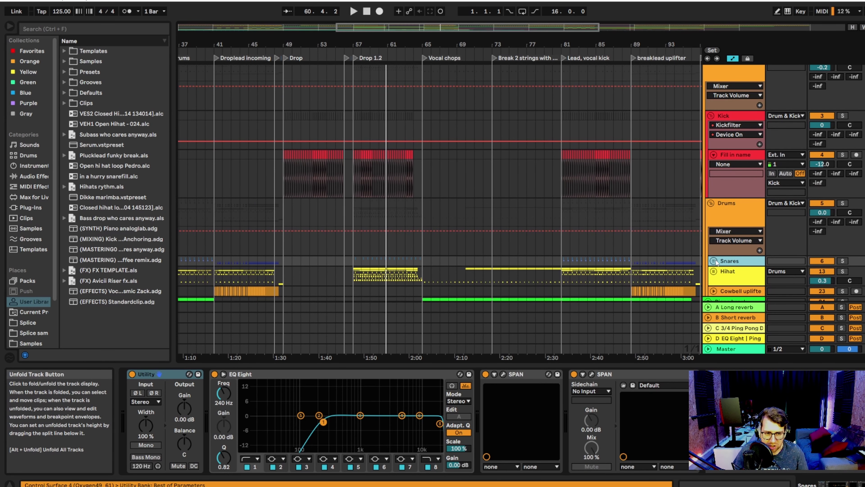
{"action": "scroll", "coordinate": [722, 256], "scroll_direction": "down", "scroll_amount": 1}
{"action": "left_click", "coordinate": [728, 248]}
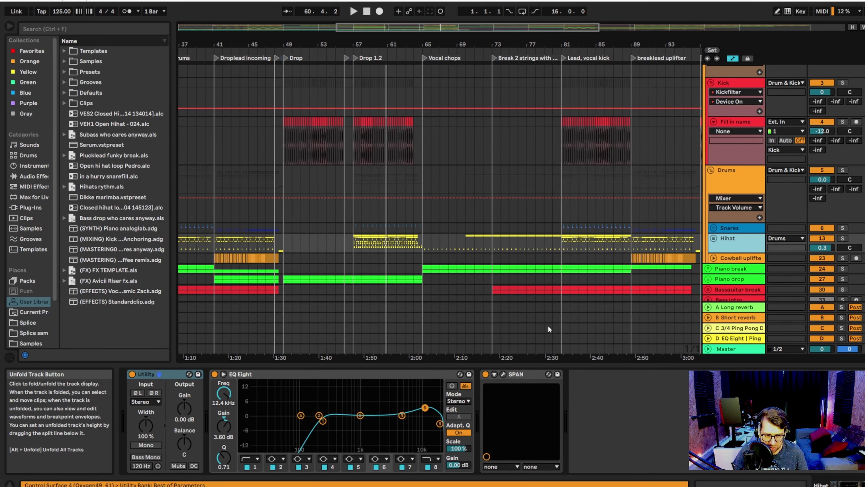
{"action": "left_click", "coordinate": [715, 243]}
{"action": "scroll", "coordinate": [723, 256], "scroll_direction": "down", "scroll_amount": 1}
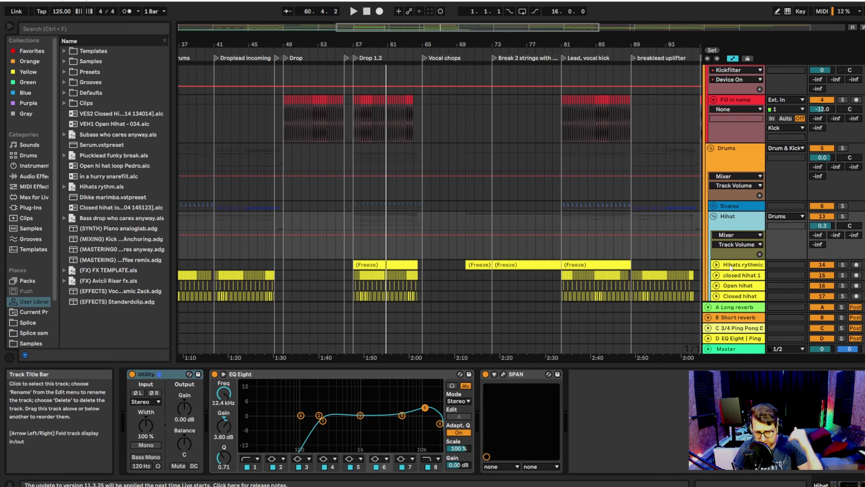
Step: Fold the Hihat group and the audio track inside the Kick group
{"action": "scroll", "coordinate": [721, 158], "scroll_direction": "up", "scroll_amount": 4}
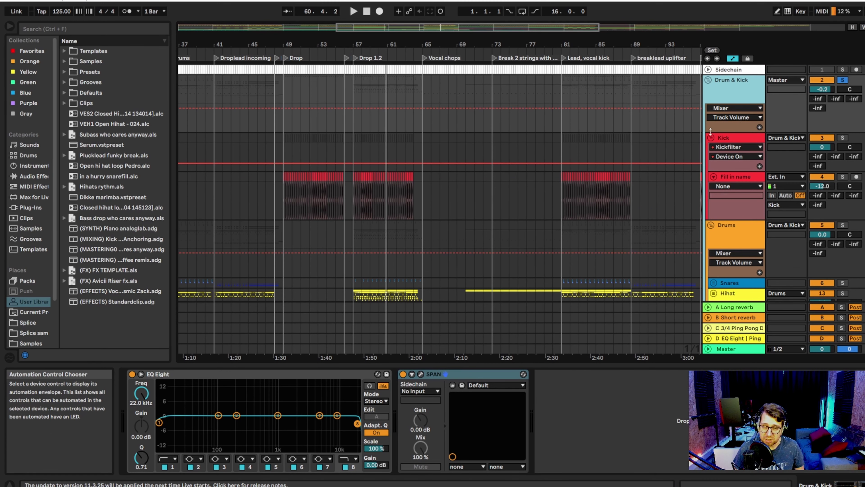
{"action": "left_click", "coordinate": [714, 176]}
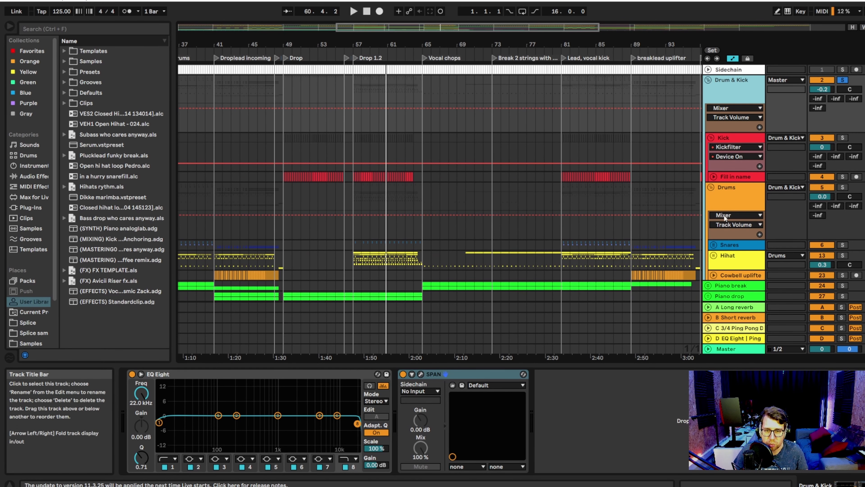
Step: Check the Cowbell uplifter's devices, unfold the Hihat group, and inspect the device chain of the closed hihat 1 track
{"action": "scroll", "coordinate": [725, 241], "scroll_direction": "down", "scroll_amount": 1}
{"action": "left_click", "coordinate": [725, 241]}
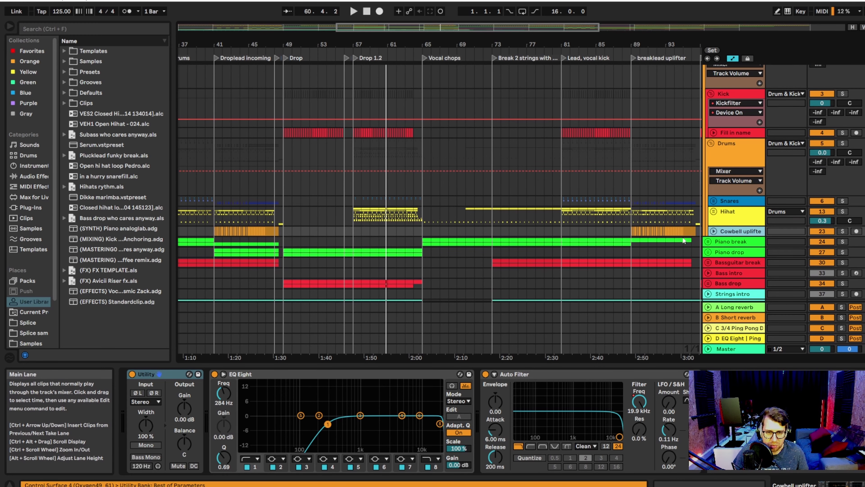
{"action": "scroll", "coordinate": [718, 225], "scroll_direction": "down", "scroll_amount": 1}
{"action": "left_click", "coordinate": [713, 211]}
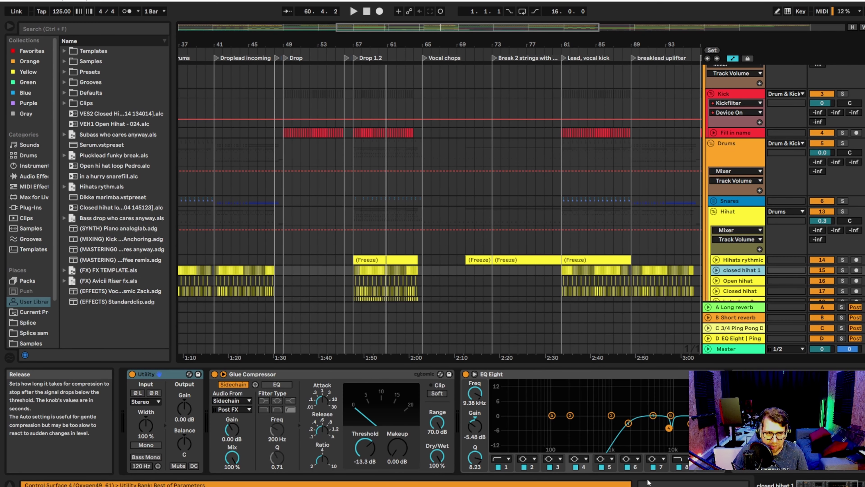
{"action": "left_click", "coordinate": [818, 484]}
{"action": "left_click", "coordinate": [817, 484]}
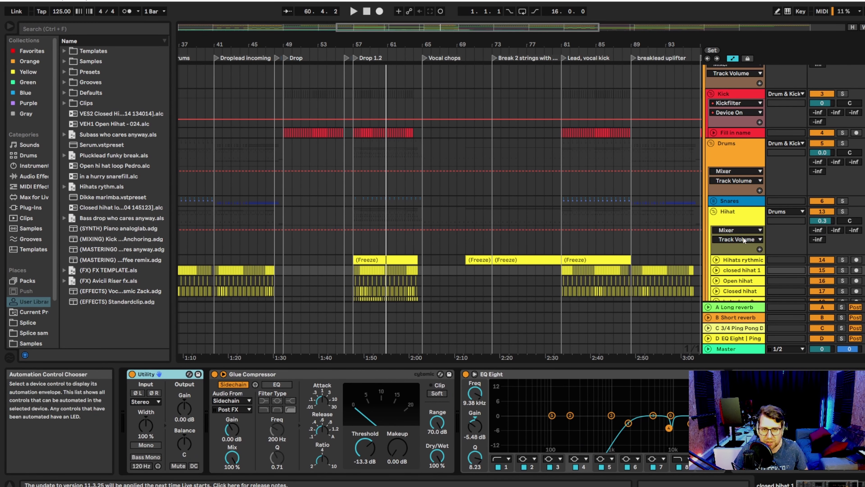
Step: Fold the Hihat group and listen to the drums from just before the vocal chops section that follows Drop 2
{"action": "left_click", "coordinate": [714, 212]}
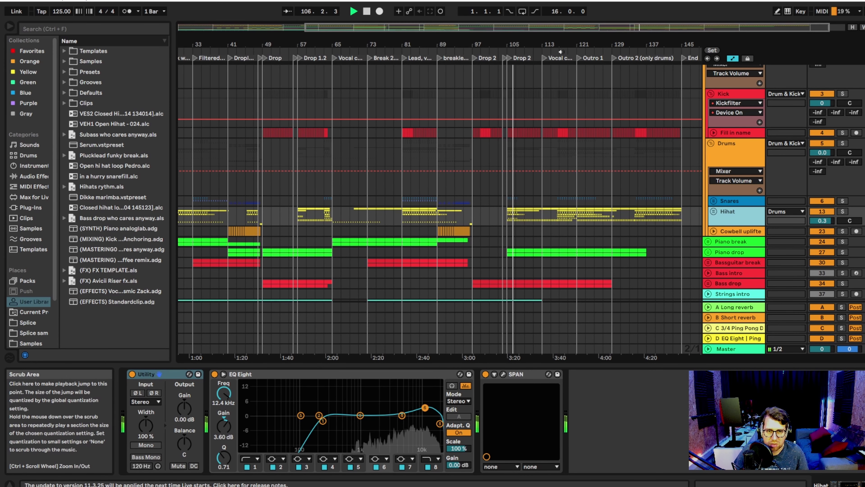
{"action": "left_click", "coordinate": [539, 56]}
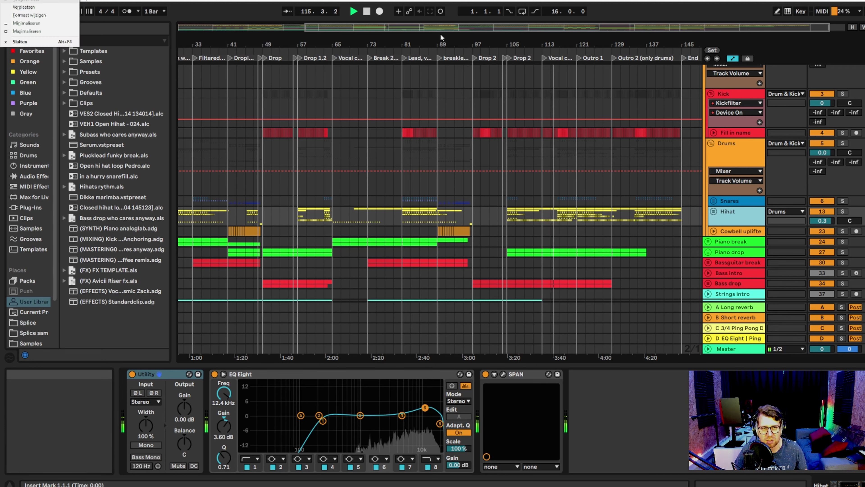
{"action": "key", "text": "space"}
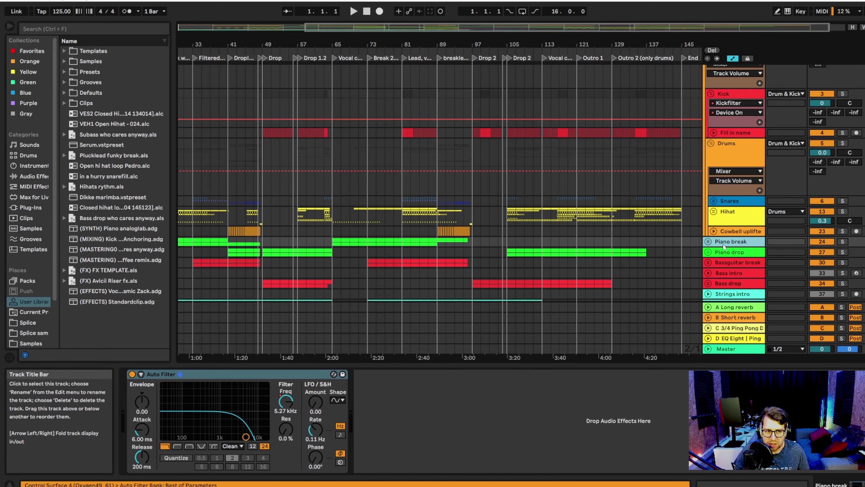
Step: Unfold the Piano break group, solo its Piano track, and play it from just before the Break 2 strings section
{"action": "scroll", "coordinate": [708, 191], "scroll_direction": "up", "scroll_amount": 3}
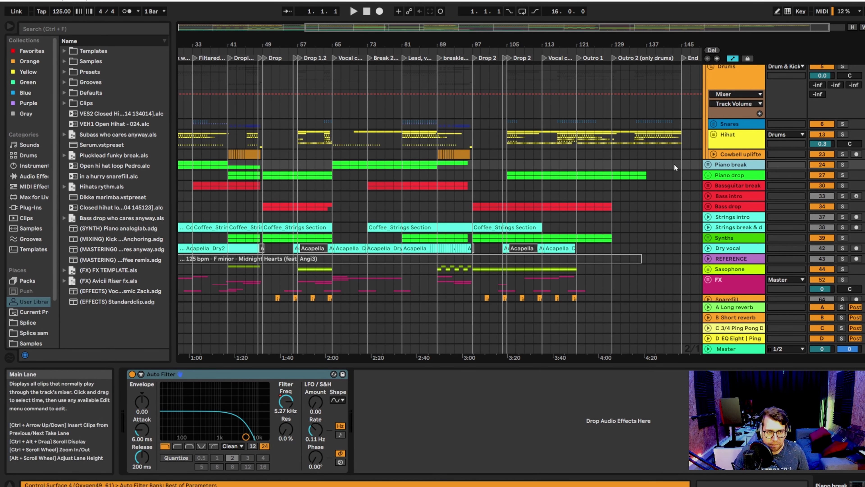
{"action": "left_click", "coordinate": [709, 165]}
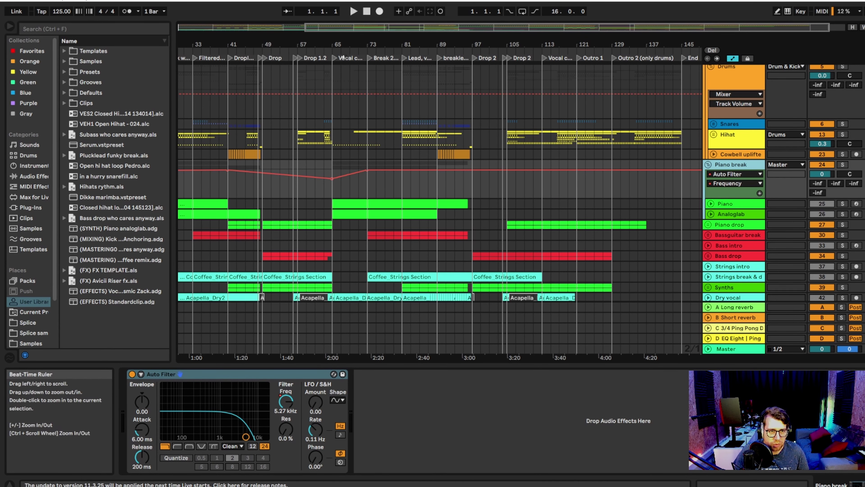
{"action": "left_click", "coordinate": [736, 208]}
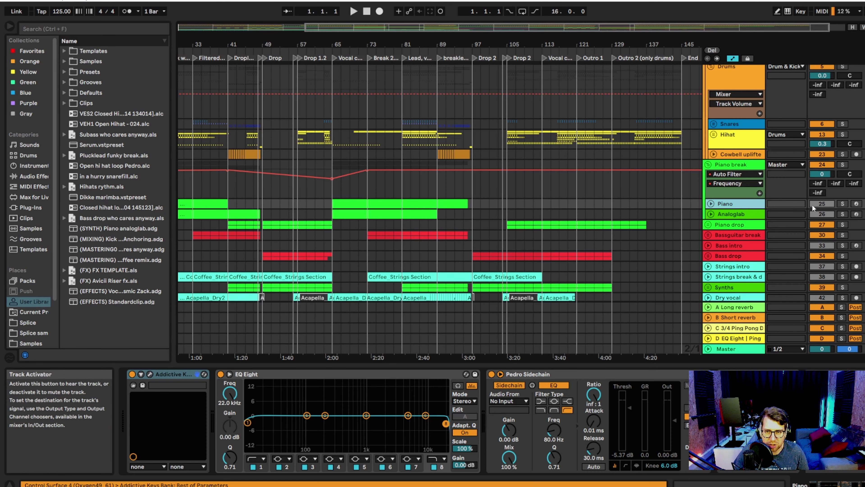
{"action": "left_click", "coordinate": [842, 204]}
{"action": "left_click", "coordinate": [364, 60]}
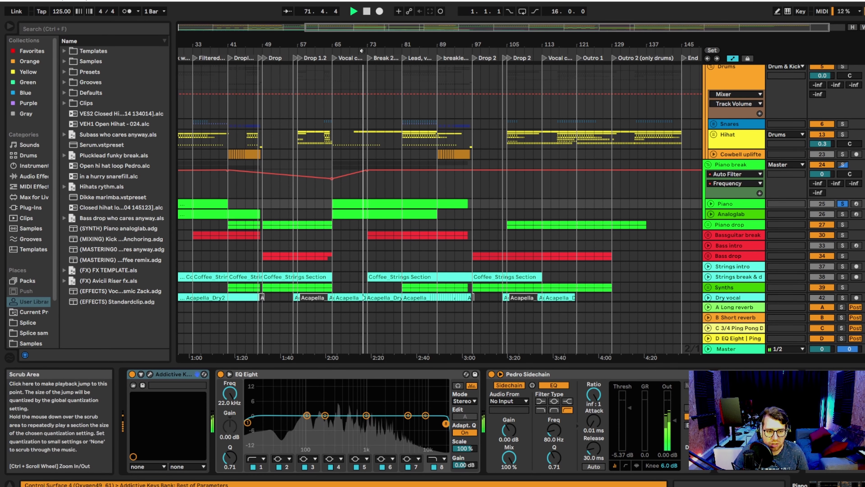
Step: Switch the solo from Piano to the Analoglab track, unfold it, and listen to its part in the break
{"action": "left_click", "coordinate": [735, 205]}
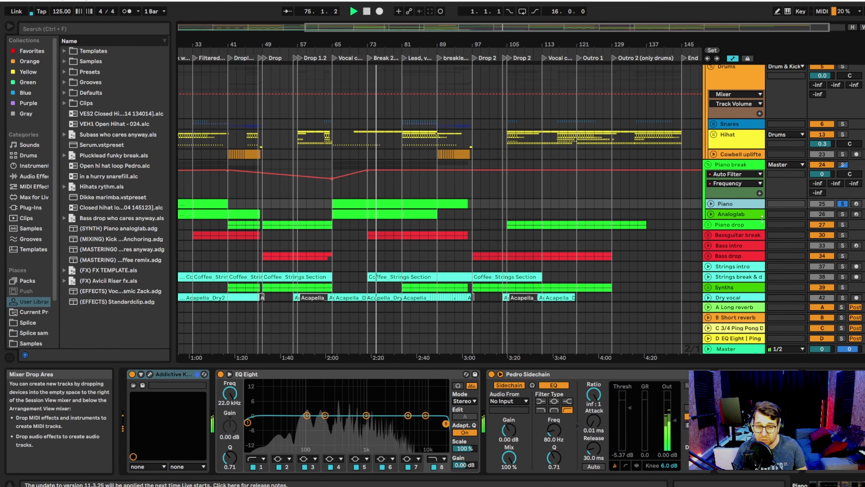
{"action": "left_click", "coordinate": [843, 214]}
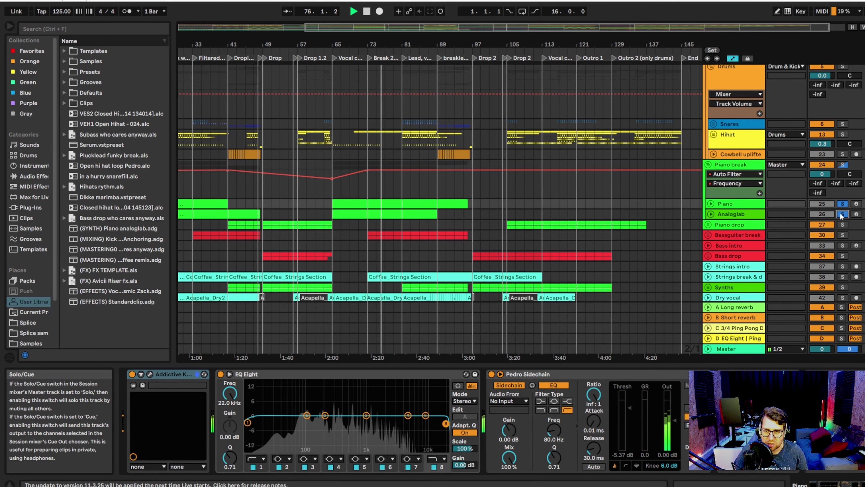
{"action": "left_click", "coordinate": [712, 215]}
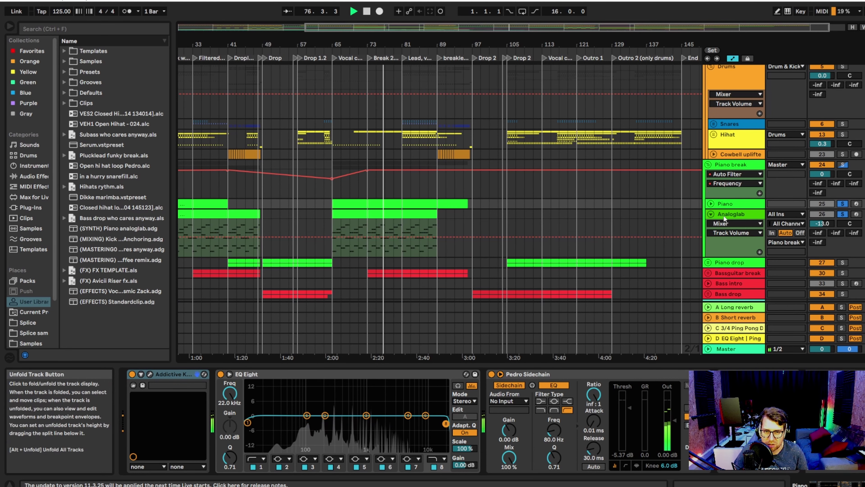
{"action": "left_click", "coordinate": [832, 216]}
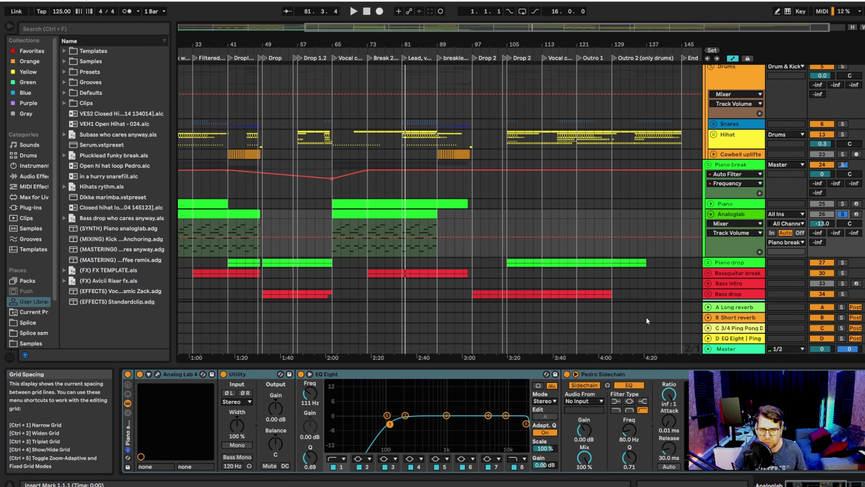
Step: Unsolo Analoglab, unfold and solo the Piano drop group, and listen to its layers from the second Drop 2 marker
{"action": "scroll", "coordinate": [838, 229], "scroll_direction": "down", "scroll_amount": 2}
{"action": "left_click", "coordinate": [842, 230]}
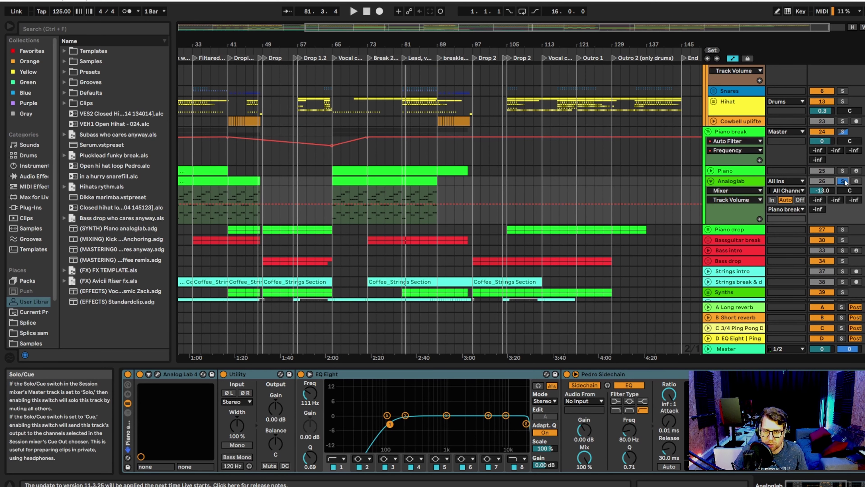
{"action": "left_click", "coordinate": [708, 229]}
{"action": "key", "text": "space"}
{"action": "scroll", "coordinate": [710, 244], "scroll_direction": "down", "scroll_amount": 3}
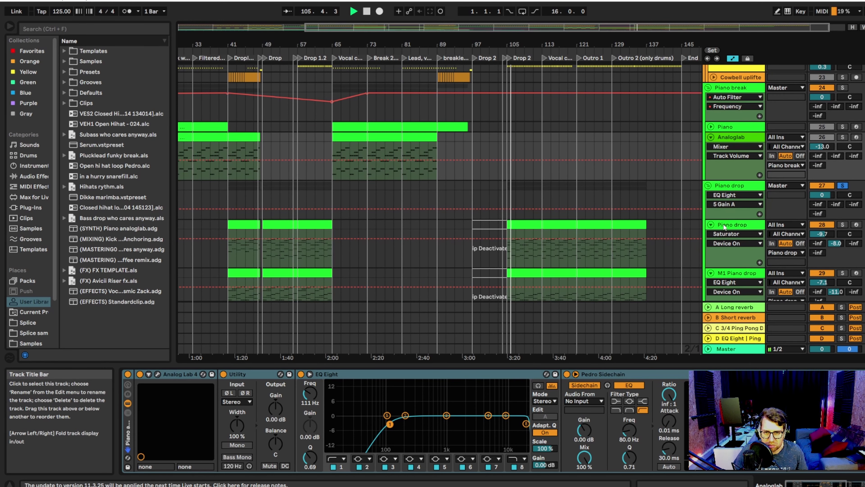
{"action": "scroll", "coordinate": [737, 239], "scroll_direction": "down", "scroll_amount": 2}
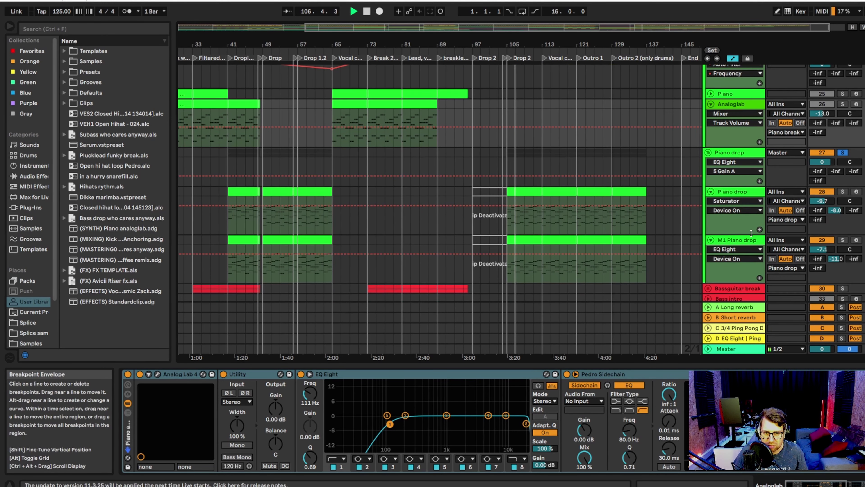
Step: Inspect the device chains of the M1 Piano drop and Piano drop tracks, and fold both tracks
{"action": "left_click", "coordinate": [740, 241]}
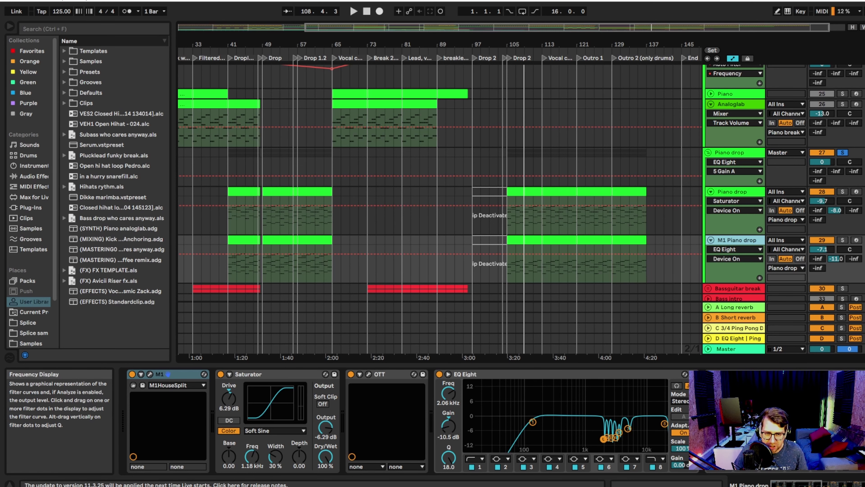
{"action": "left_click", "coordinate": [818, 484]}
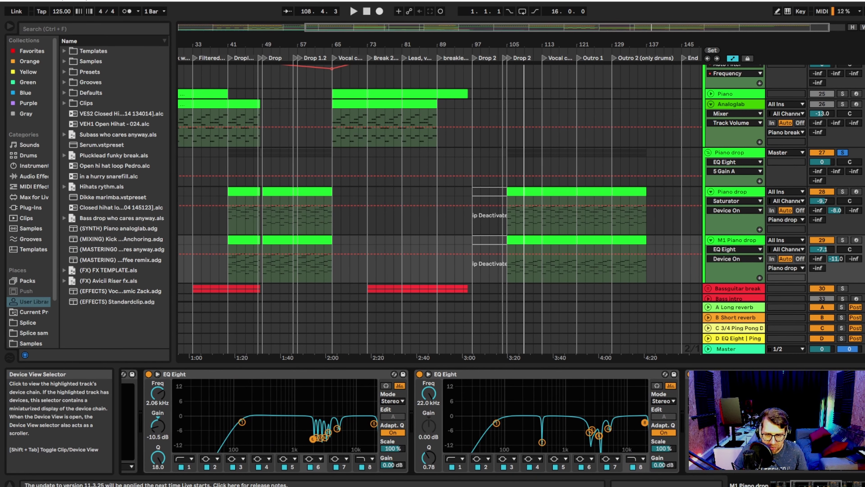
{"action": "left_click_drag", "start_coordinate": [804, 484], "coordinate": [838, 484]}
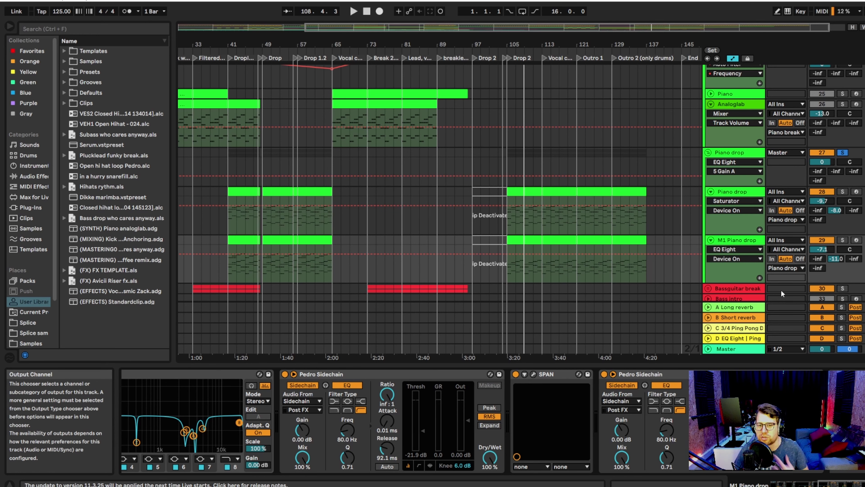
{"action": "left_click", "coordinate": [425, 212]}
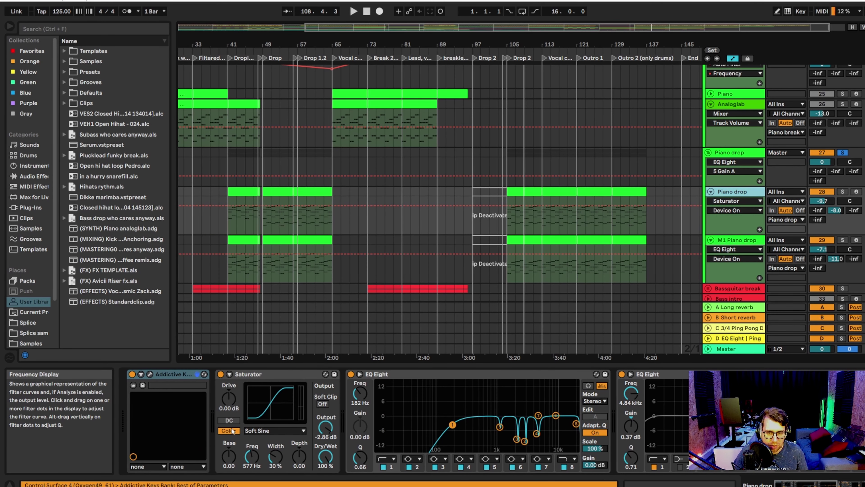
{"action": "left_click_drag", "start_coordinate": [806, 484], "coordinate": [826, 484]}
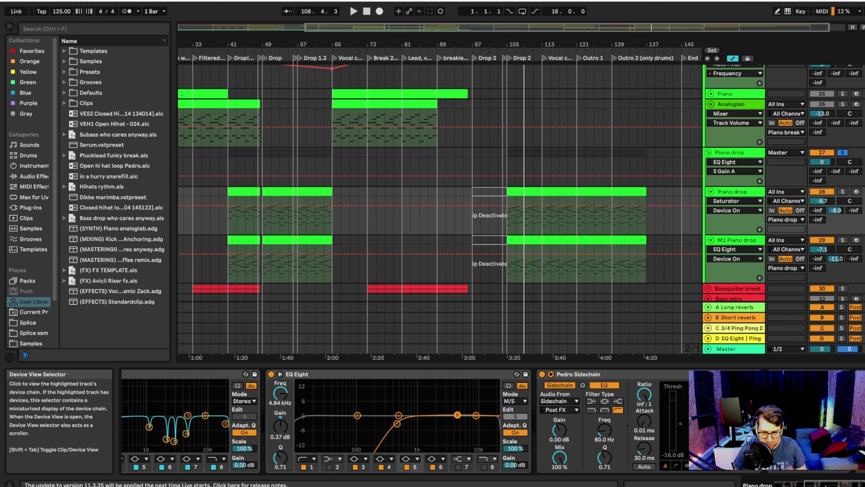
{"action": "left_click", "coordinate": [711, 192]}
Step: Unfold and solo the Synths group instead of Piano drop, and listen to the Arp and Lead together from Drop 2
{"action": "left_click", "coordinate": [715, 262]}
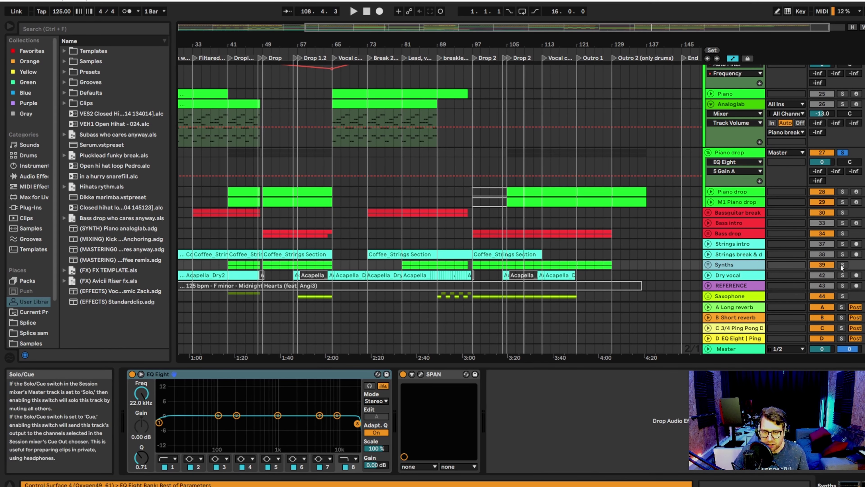
{"action": "left_click", "coordinate": [709, 264]}
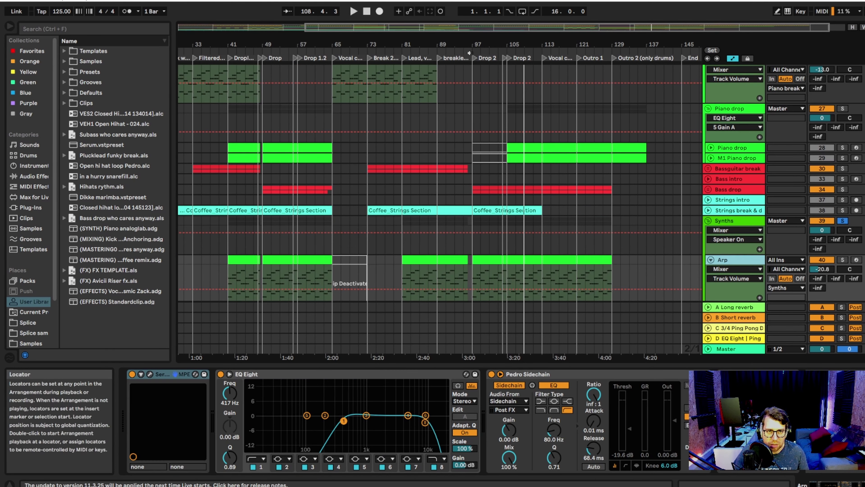
{"action": "scroll", "coordinate": [502, 264], "scroll_direction": "down", "scroll_amount": 2}
{"action": "key", "text": "space"}
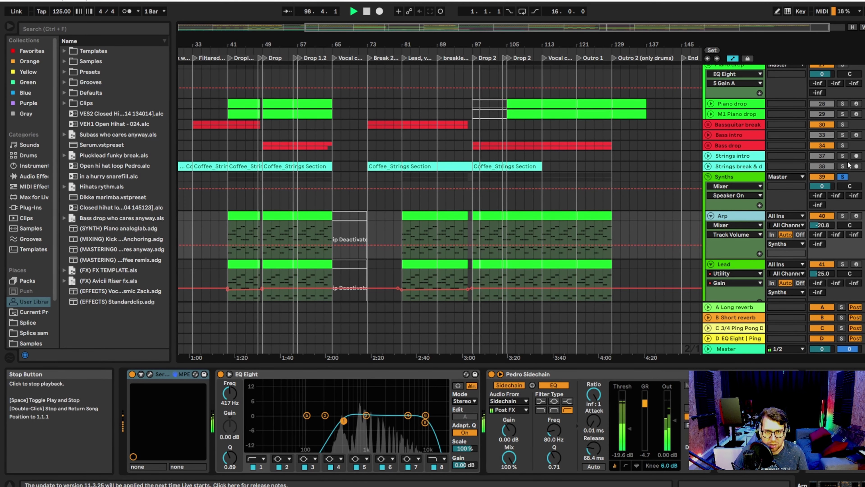
{"action": "scroll", "coordinate": [849, 191], "scroll_direction": "up", "scroll_amount": 3}
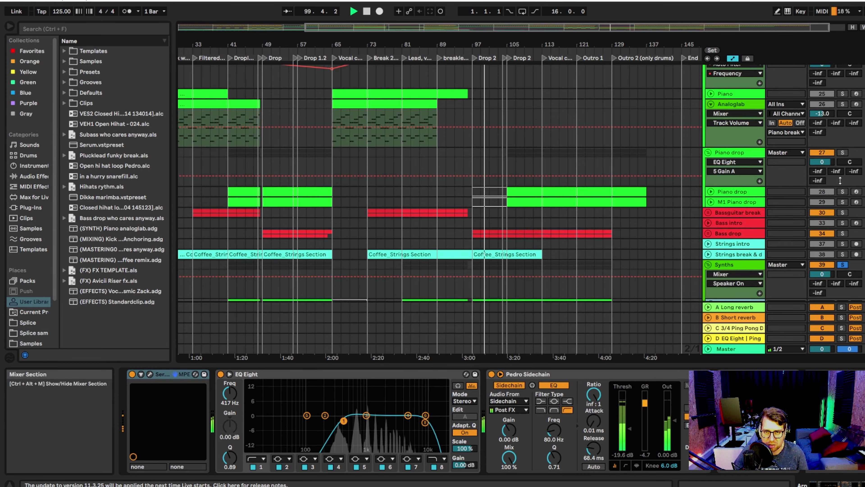
{"action": "scroll", "coordinate": [851, 201], "scroll_direction": "down", "scroll_amount": 2}
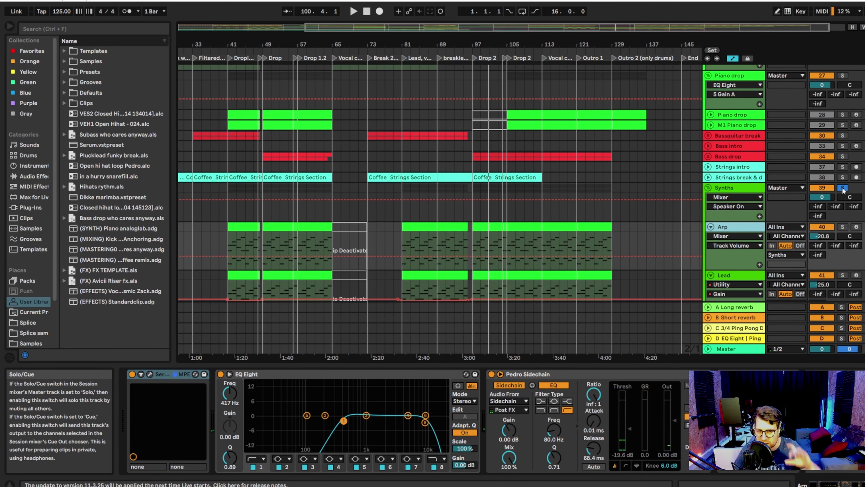
Step: Unsolo the Synths group to hear the full mix at Drop 2, and compare it with the soloed Lead track
{"action": "left_click", "coordinate": [843, 188]}
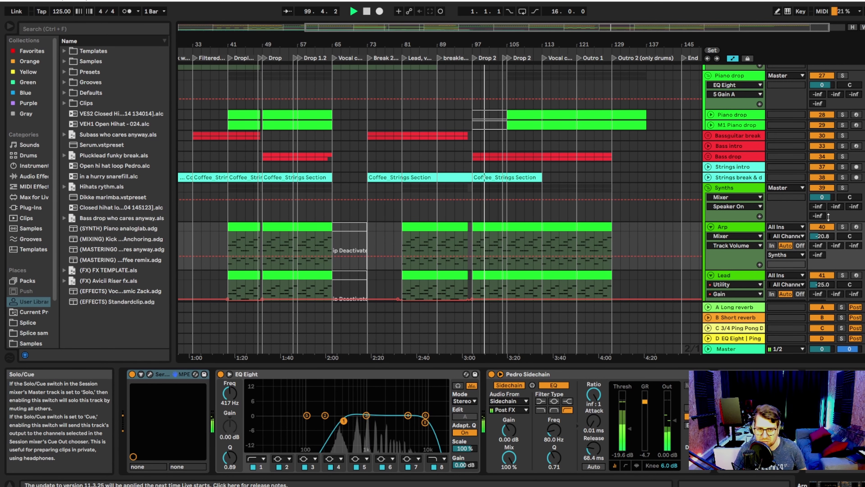
{"action": "key", "text": "space"}
{"action": "scroll", "coordinate": [474, 49], "scroll_direction": "down", "scroll_amount": 1}
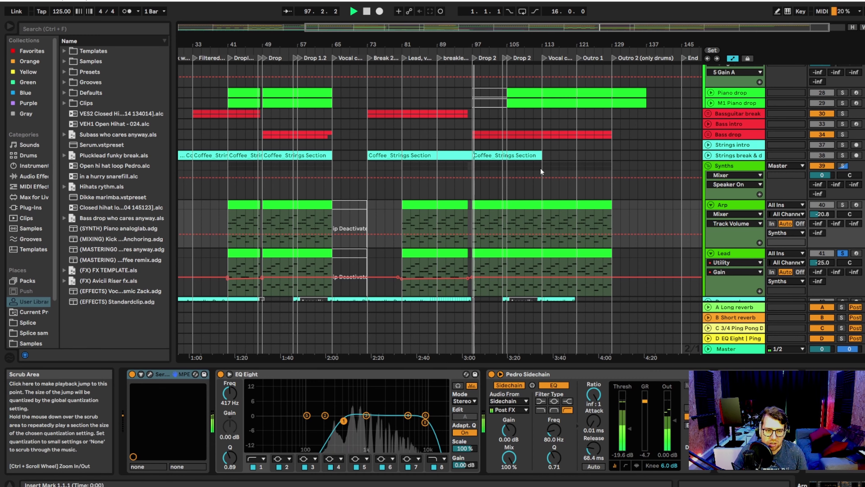
{"action": "scroll", "coordinate": [538, 170], "scroll_direction": "down", "scroll_amount": 2}
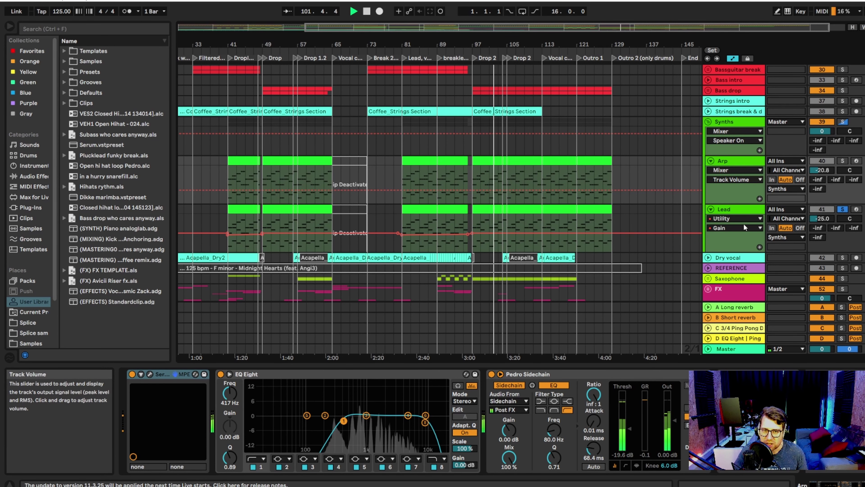
Step: Check the devices on the Arp track, stop playback, and show the Lead track's device chain
{"action": "left_click", "coordinate": [731, 163]}
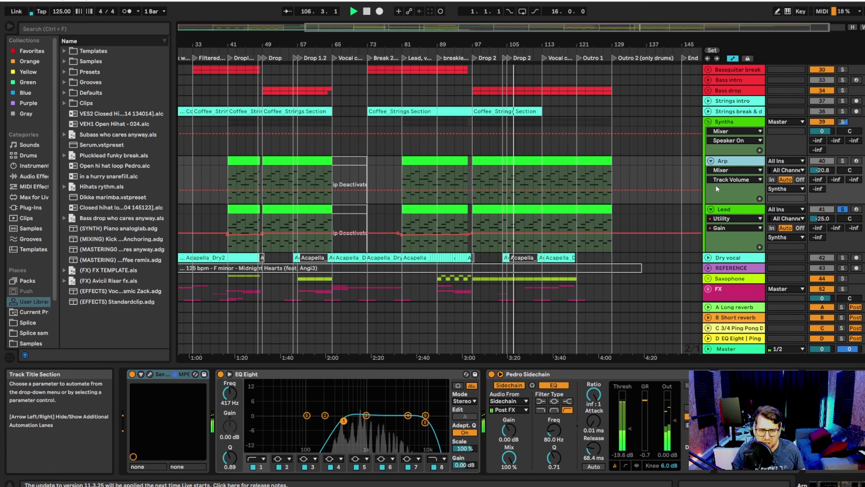
{"action": "scroll", "coordinate": [741, 209], "scroll_direction": "down", "scroll_amount": 3}
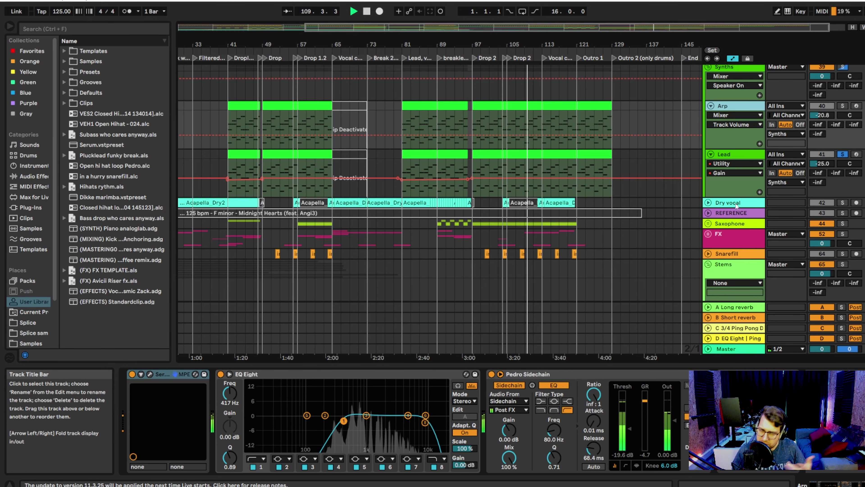
{"action": "left_click", "coordinate": [726, 157]}
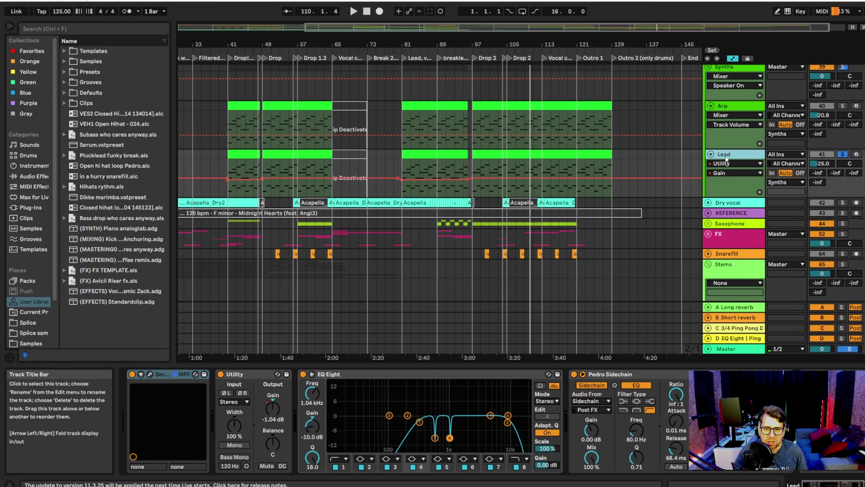
Step: Unfold the Saxophone group, solo it instead of Lead, and play it from the start of the breaklead uplifter section
{"action": "left_click", "coordinate": [708, 223]}
{"action": "scroll", "coordinate": [732, 204], "scroll_direction": "down", "scroll_amount": 3}
{"action": "left_click", "coordinate": [732, 168]}
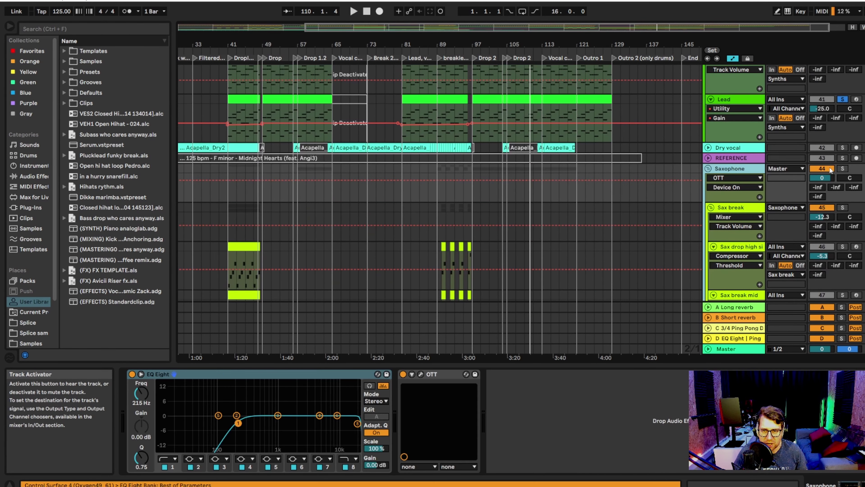
{"action": "left_click", "coordinate": [842, 169]}
{"action": "left_click", "coordinate": [445, 44]}
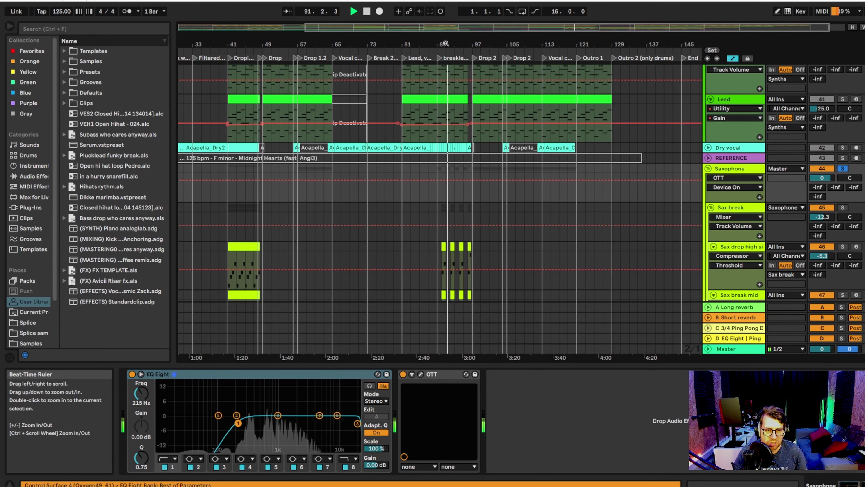
Step: Zoom in on the breaklead uplifter section and follow the saxophone tracks' clips as they play into Drop 2
{"action": "left_click_drag", "start_coordinate": [445, 43], "coordinate": [518, 262]}
{"action": "scroll", "coordinate": [817, 147], "scroll_direction": "down", "scroll_amount": 4}
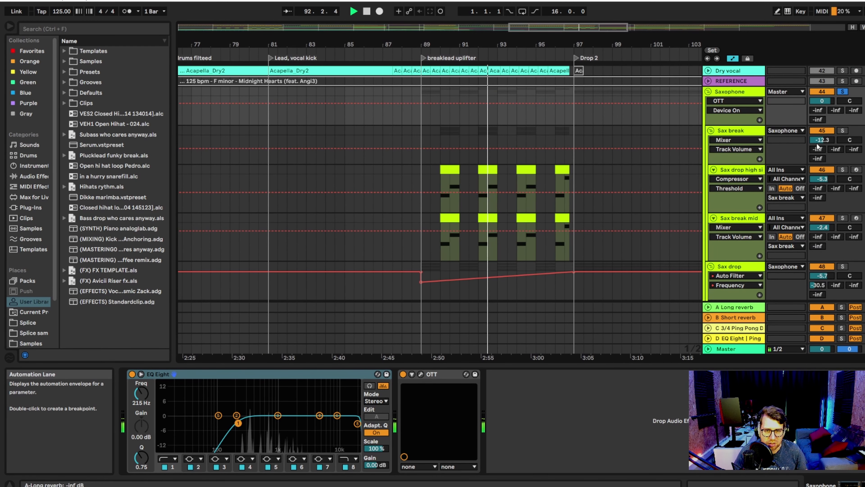
{"action": "scroll", "coordinate": [640, 195], "scroll_direction": "down", "scroll_amount": 3}
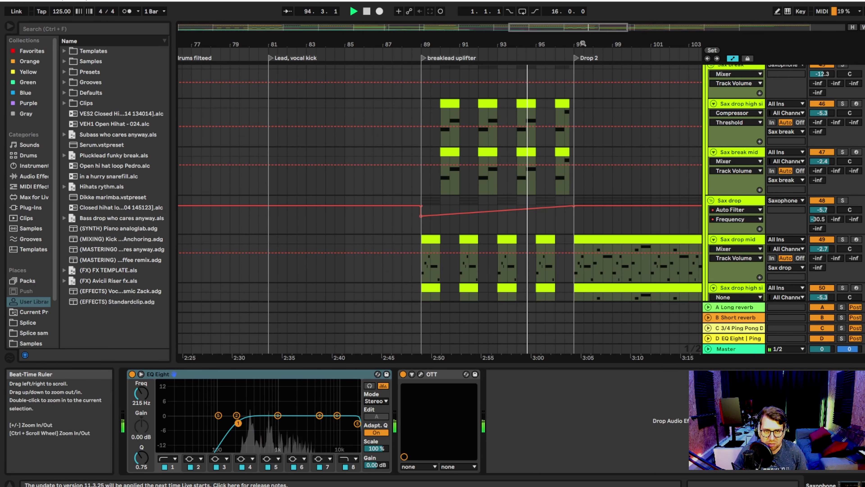
{"action": "scroll", "coordinate": [583, 43], "scroll_direction": "down", "scroll_amount": 3}
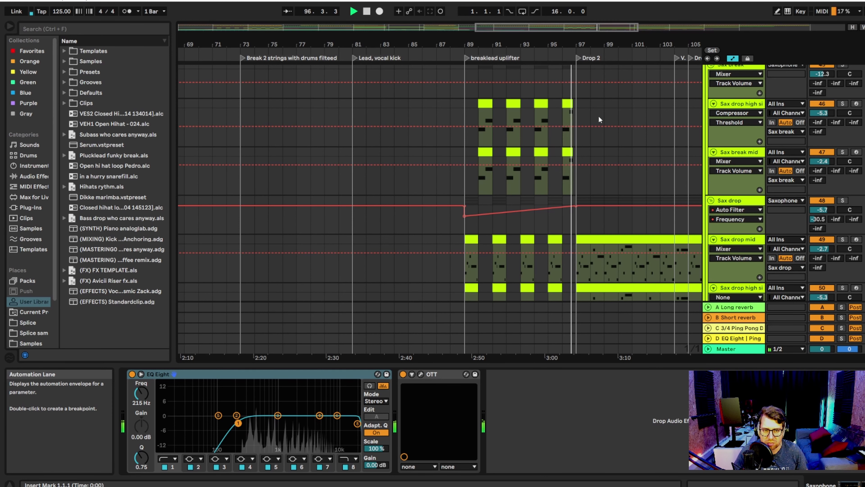
Step: Show the Sax drop mid track's device chain, solo that track, and play it from the start of Drop 2
{"action": "left_click", "coordinate": [749, 240]}
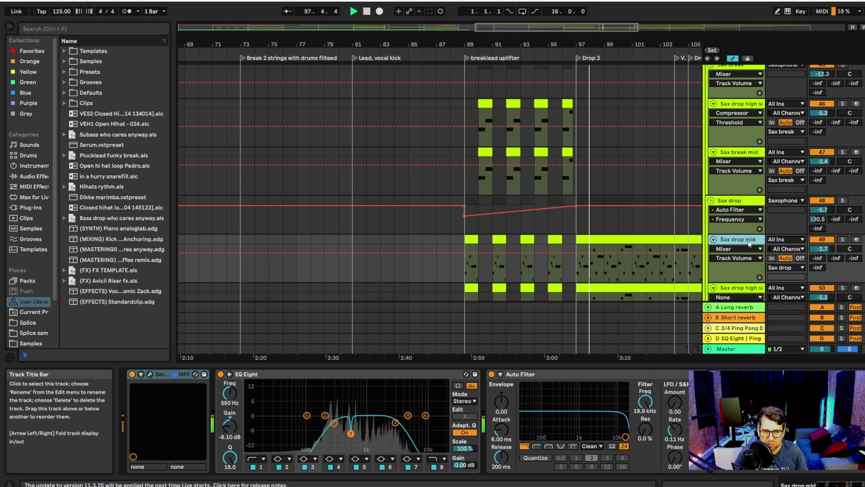
{"action": "left_click", "coordinate": [843, 239]}
{"action": "scroll", "coordinate": [629, 184], "scroll_direction": "down", "scroll_amount": 5}
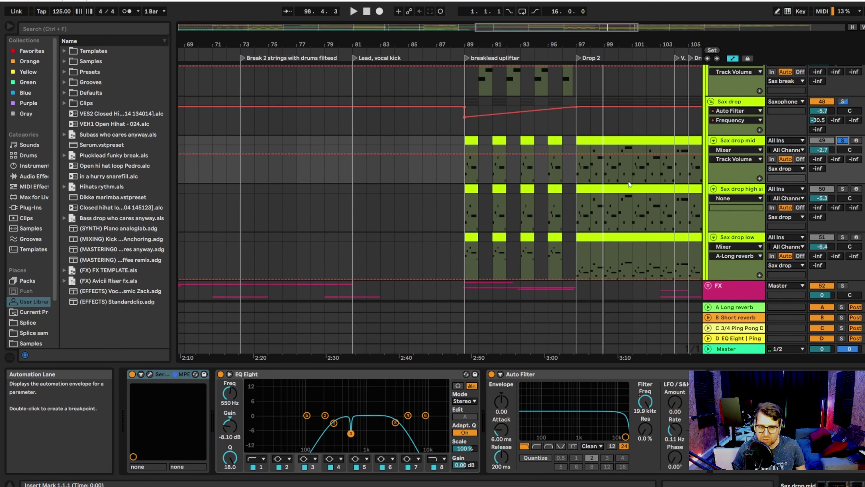
{"action": "scroll", "coordinate": [629, 184], "scroll_direction": "up", "scroll_amount": 3}
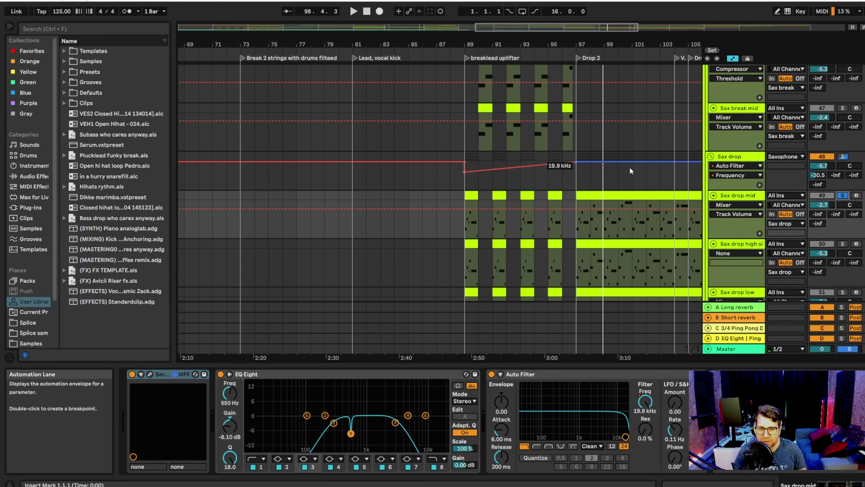
{"action": "left_click", "coordinate": [593, 66]}
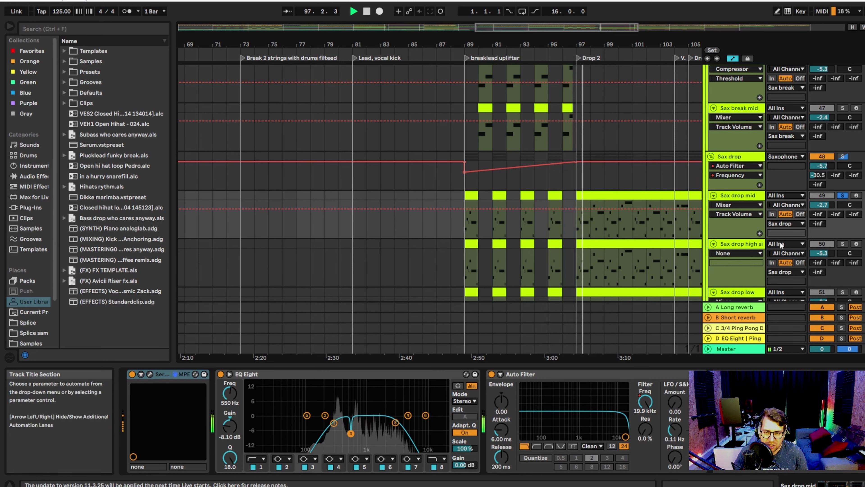
Step: Compare the soloed Sax drop high and Sax drop low layers with the whole Sax drop group during Drop 2
{"action": "left_click", "coordinate": [842, 244]}
{"action": "scroll", "coordinate": [842, 244], "scroll_direction": "down", "scroll_amount": 2}
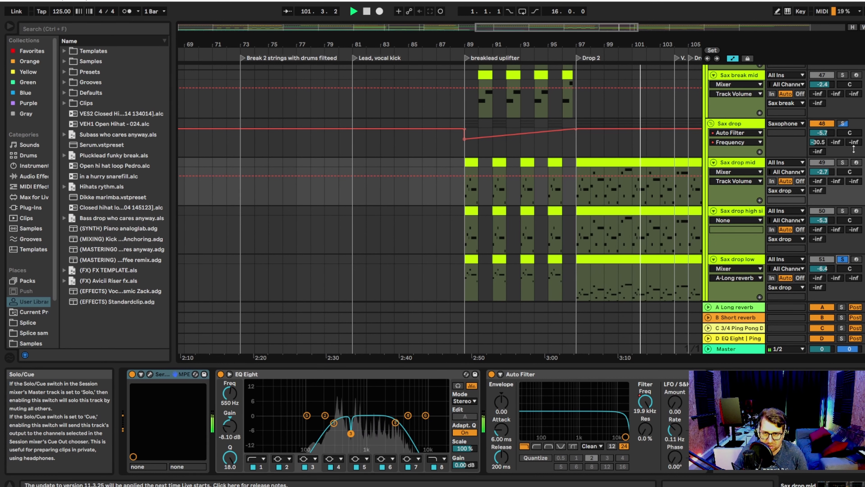
{"action": "left_click", "coordinate": [843, 123]}
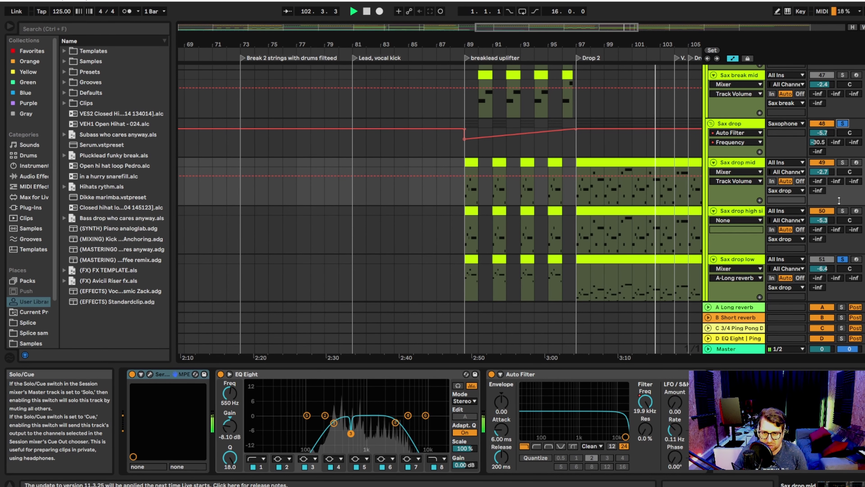
{"action": "left_click", "coordinate": [842, 123]}
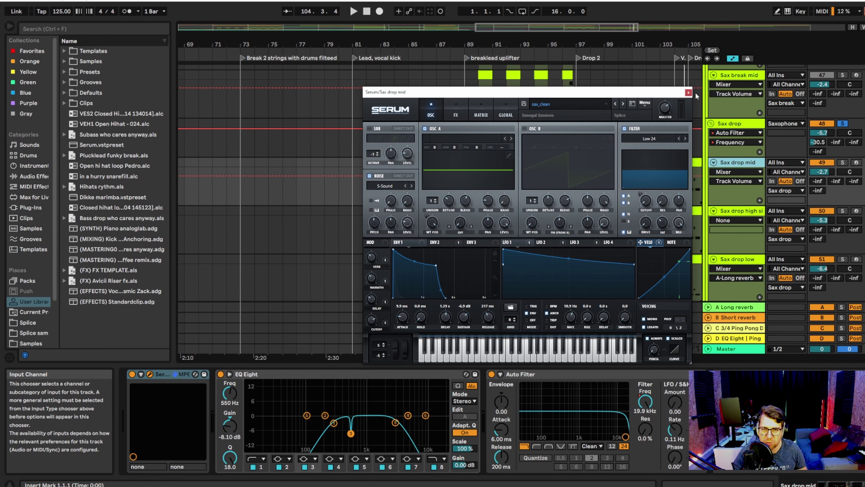
Step: Close the Serum window of Sax drop mid and unsolo the Sax drop group to restore the full mix
{"action": "left_click", "coordinate": [688, 92]}
{"action": "scroll", "coordinate": [702, 172], "scroll_direction": "up", "scroll_amount": 2}
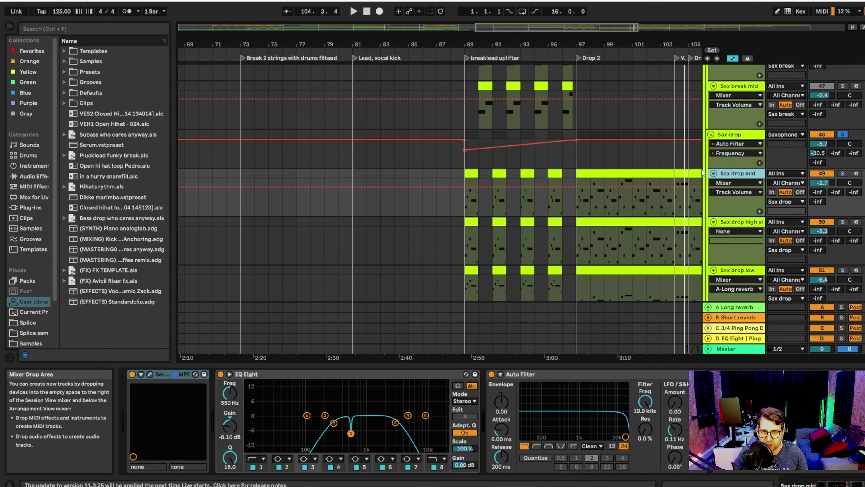
{"action": "scroll", "coordinate": [702, 172], "scroll_direction": "up", "scroll_amount": 6}
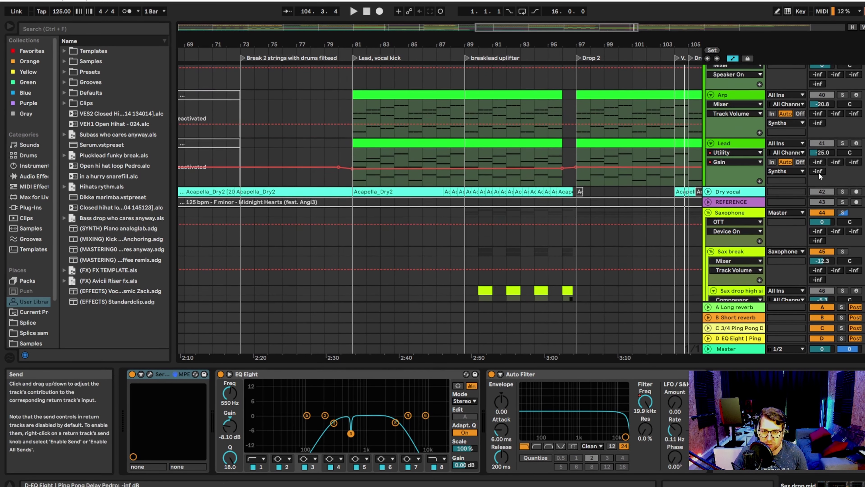
{"action": "scroll", "coordinate": [819, 175], "scroll_direction": "up", "scroll_amount": 8}
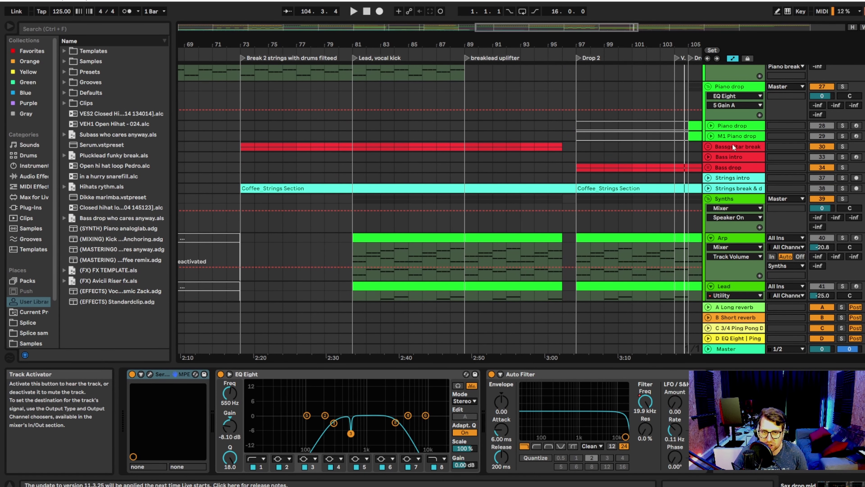
Step: Mute the Bass drop group and listen to the rest of the mix from Drop 2 with the wider arrangement in view
{"action": "left_click", "coordinate": [820, 168]}
{"action": "left_click", "coordinate": [567, 50]}
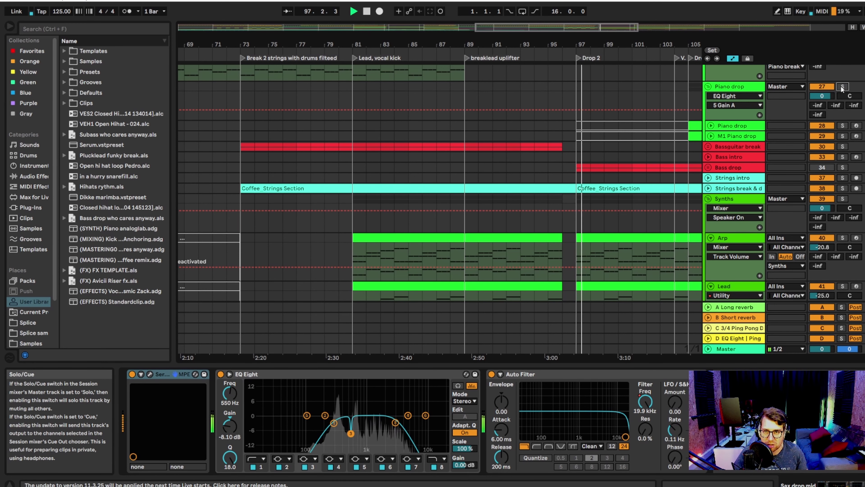
{"action": "scroll", "coordinate": [426, 236], "scroll_direction": "up", "scroll_amount": 2}
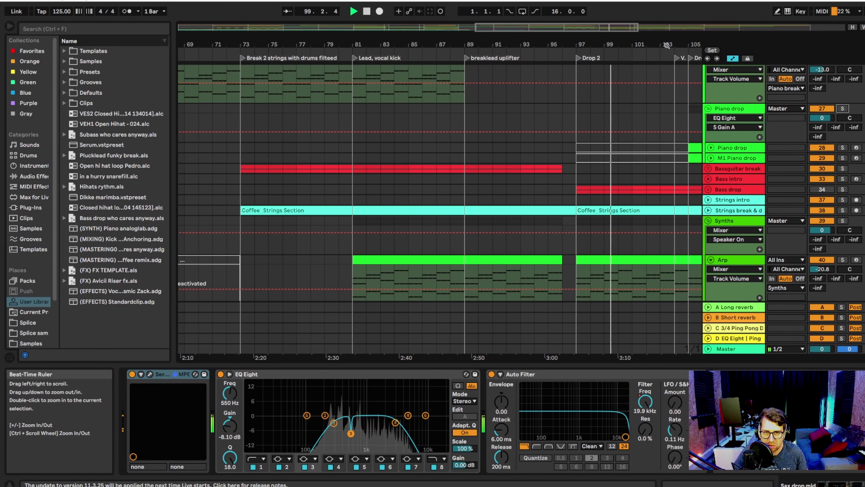
{"action": "left_click_drag", "start_coordinate": [670, 357], "coordinate": [521, 109]}
{"action": "scroll", "coordinate": [668, 186], "scroll_direction": "right", "scroll_amount": 5}
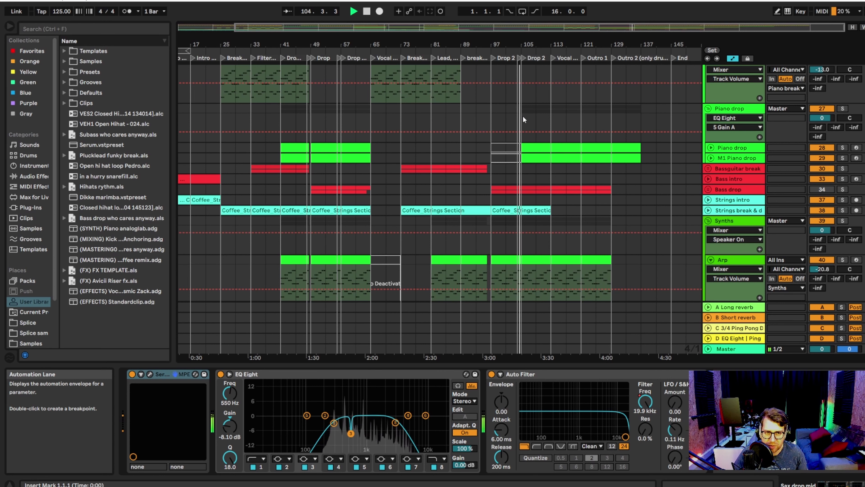
{"action": "double_click", "coordinate": [544, 132]}
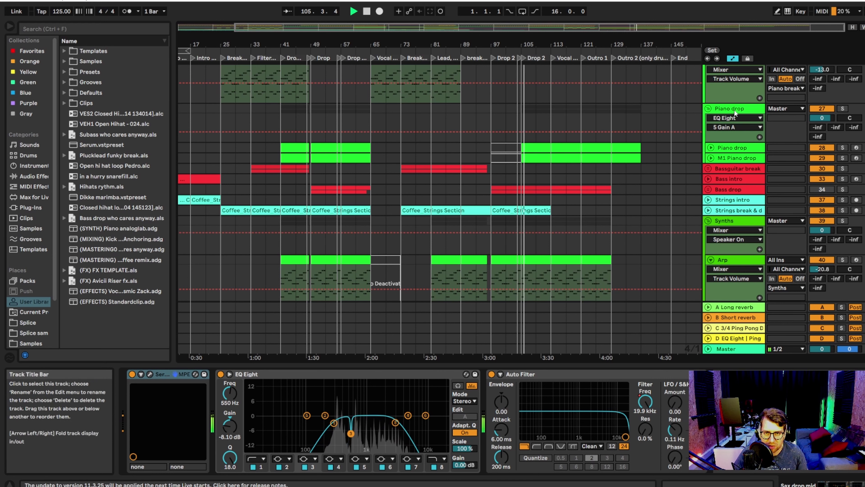
Step: Reactivate and unfold the Bass drop group, audition the soloed Subass track from Drop 2, and look through its device chain
{"action": "double_click", "coordinate": [367, 13]}
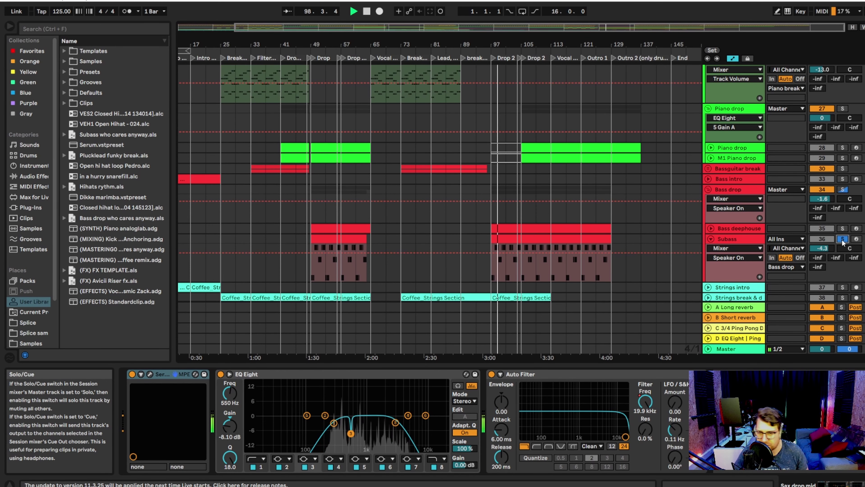
{"action": "left_click", "coordinate": [733, 238]}
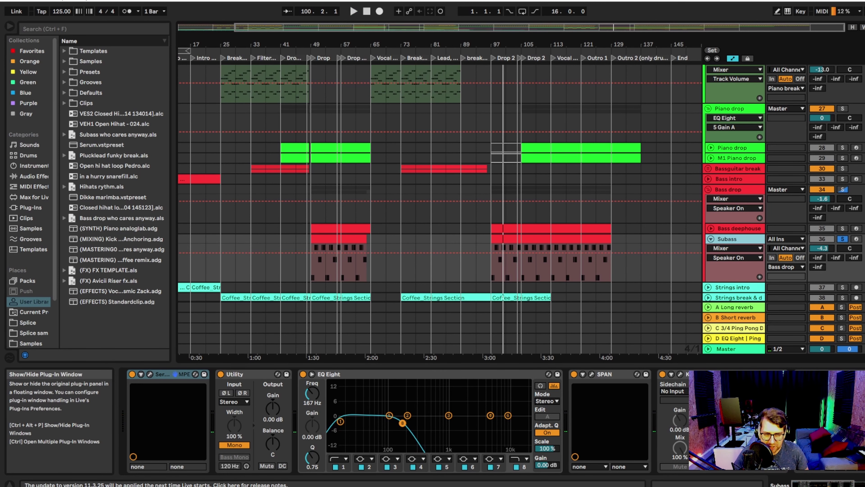
{"action": "left_click", "coordinate": [825, 484]}
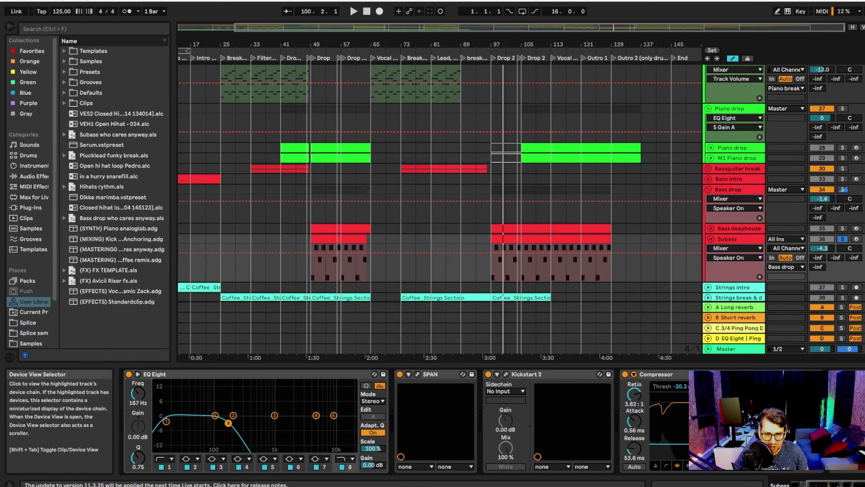
{"action": "scroll", "coordinate": [824, 484], "scroll_direction": "left", "scroll_amount": 5}
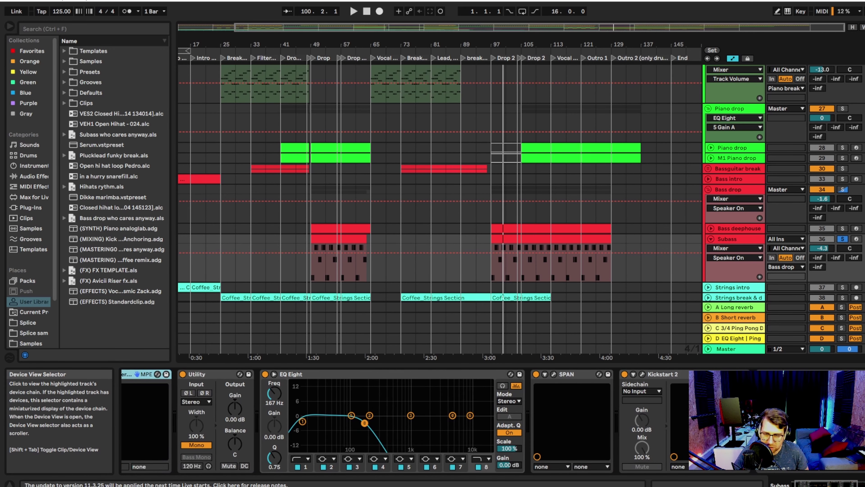
{"action": "scroll", "coordinate": [824, 484], "scroll_direction": "right", "scroll_amount": 1}
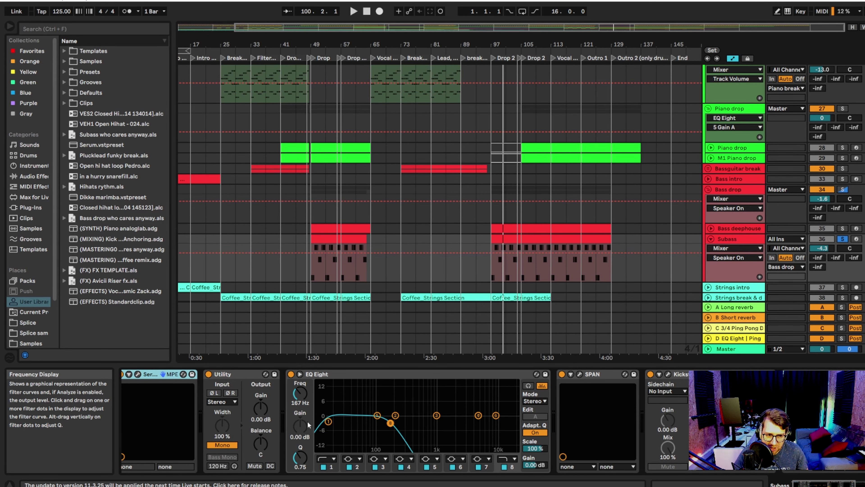
Step: Solo Bass deephouse instead of Subass, play it from Drop 2, and look through its device chain
{"action": "left_click", "coordinate": [735, 229]}
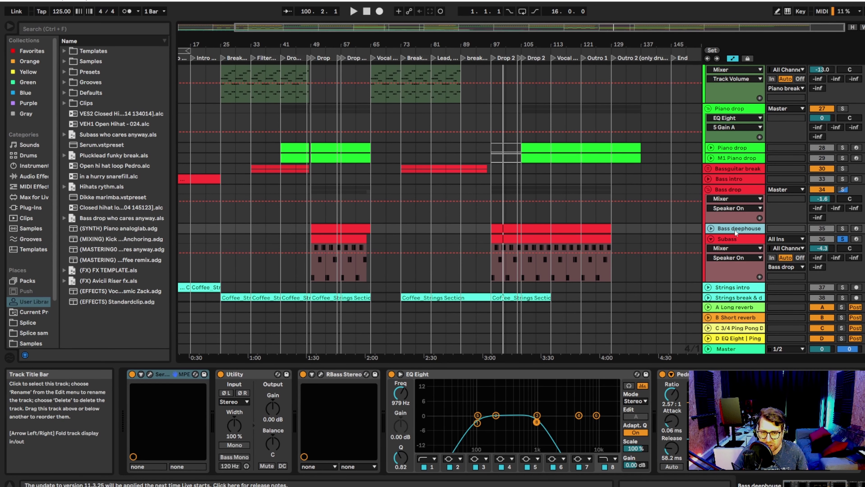
{"action": "left_click", "coordinate": [489, 50]}
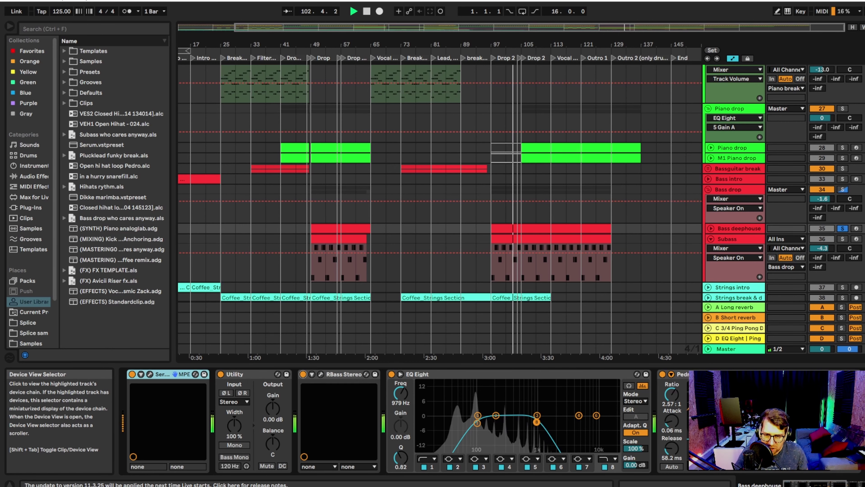
{"action": "left_click", "coordinate": [803, 477]}
{"action": "scroll", "coordinate": [804, 485], "scroll_direction": "left", "scroll_amount": 5}
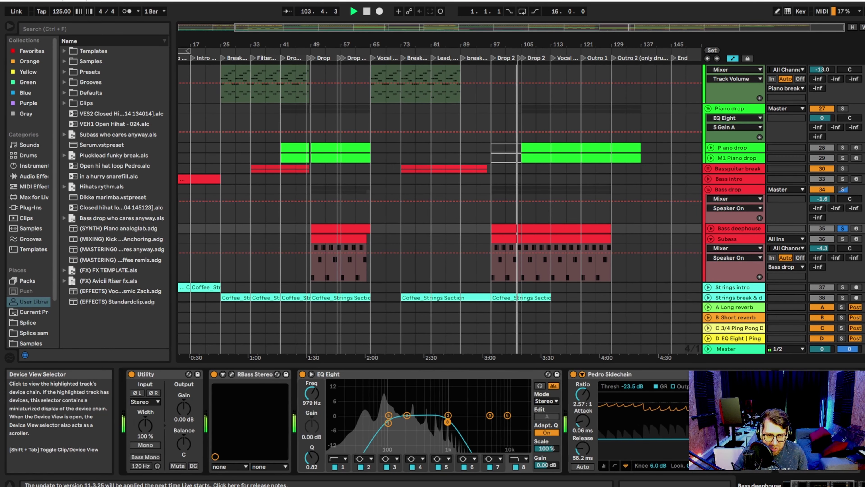
{"action": "scroll", "coordinate": [803, 477], "scroll_direction": "left", "scroll_amount": 3}
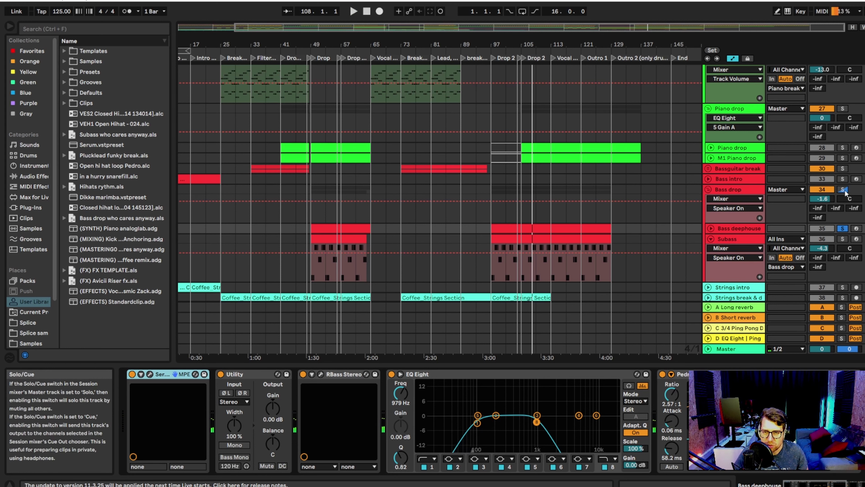
Step: Audition the whole soloed Bass drop group at Drop 2, stop playback, and unsolo the group
{"action": "key", "text": "space"}
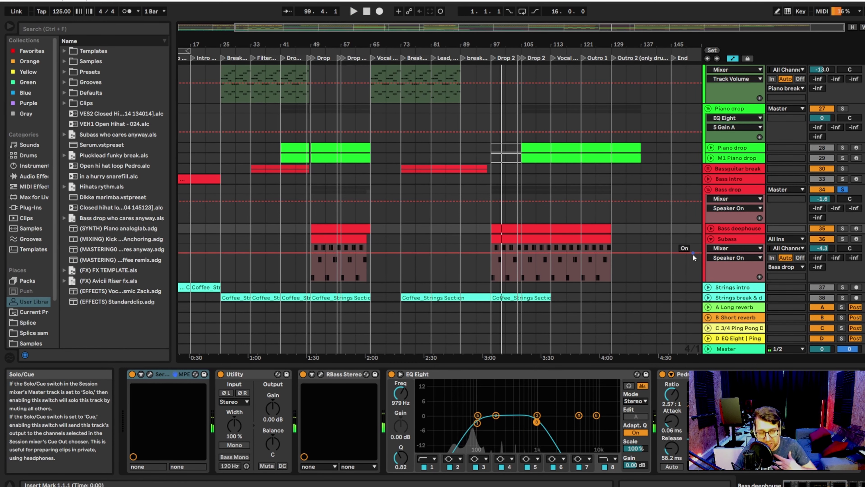
{"action": "scroll", "coordinate": [690, 252], "scroll_direction": "down", "scroll_amount": 3}
{"action": "scroll", "coordinate": [662, 286], "scroll_direction": "down", "scroll_amount": 2}
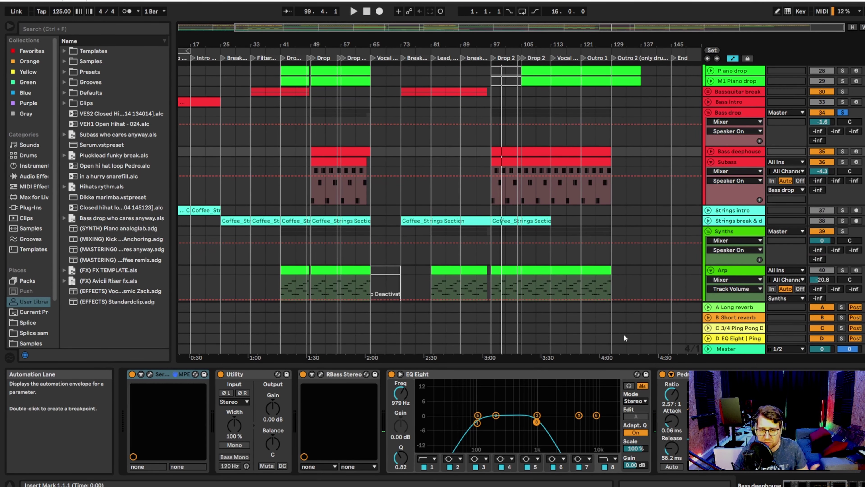
{"action": "scroll", "coordinate": [796, 221], "scroll_direction": "up", "scroll_amount": 4}
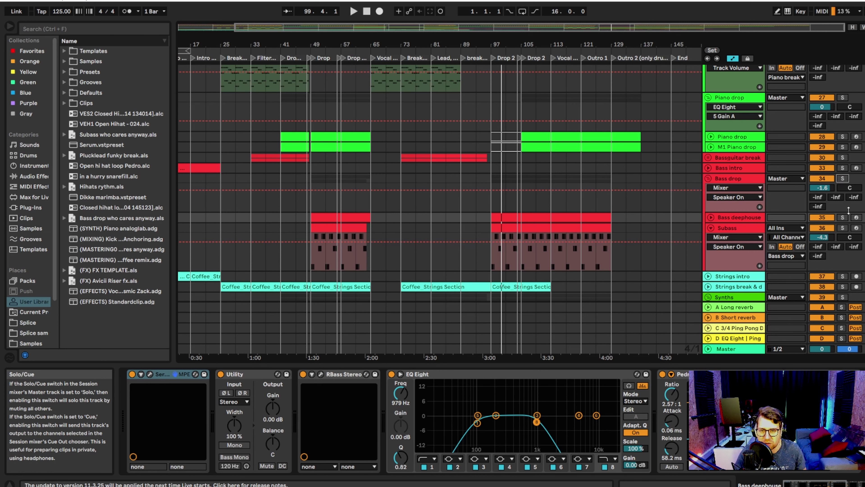
Step: Play the full mix from Drop 2 and briefly mute the Bass drop group to compare the drop with and without bass
{"action": "key", "text": "space"}
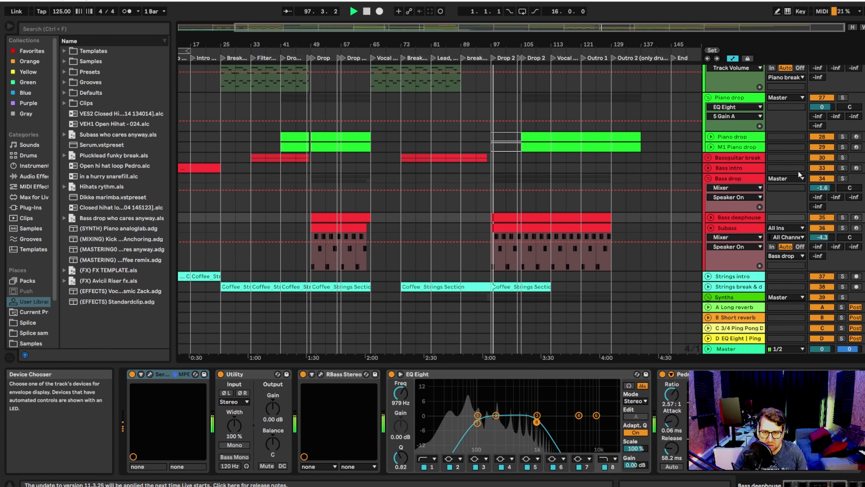
{"action": "left_click", "coordinate": [819, 179]}
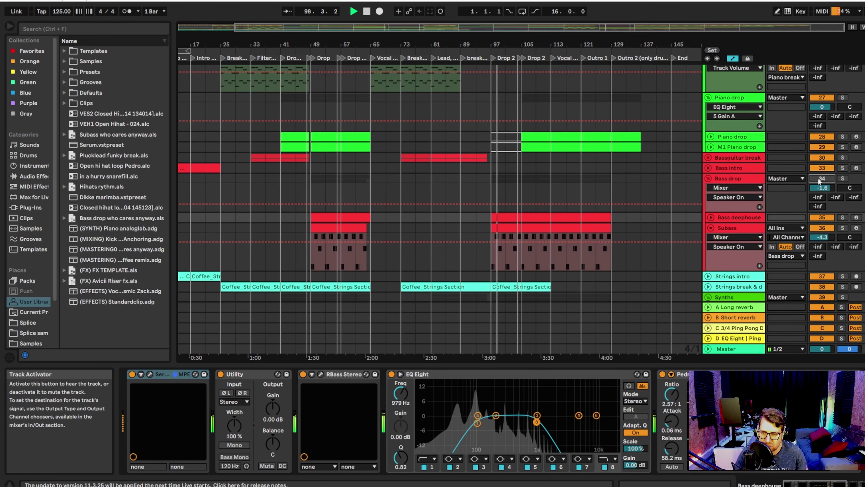
{"action": "left_click", "coordinate": [818, 178]}
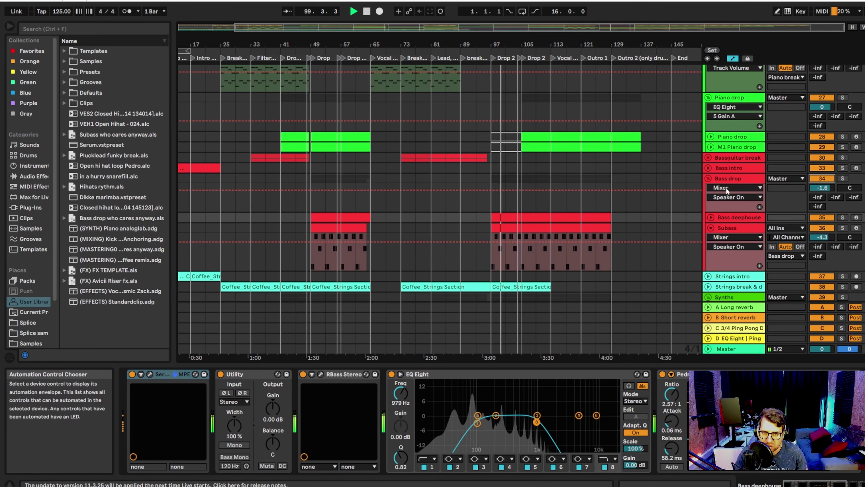
Step: Fold the Subass track and the Bass drop group, and bring the Dry vocal track into view
{"action": "left_click", "coordinate": [712, 227]}
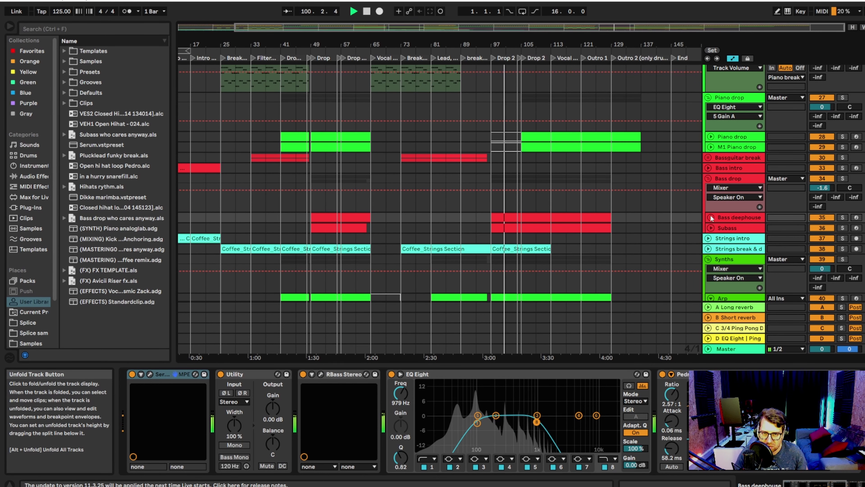
{"action": "left_click", "coordinate": [710, 178]}
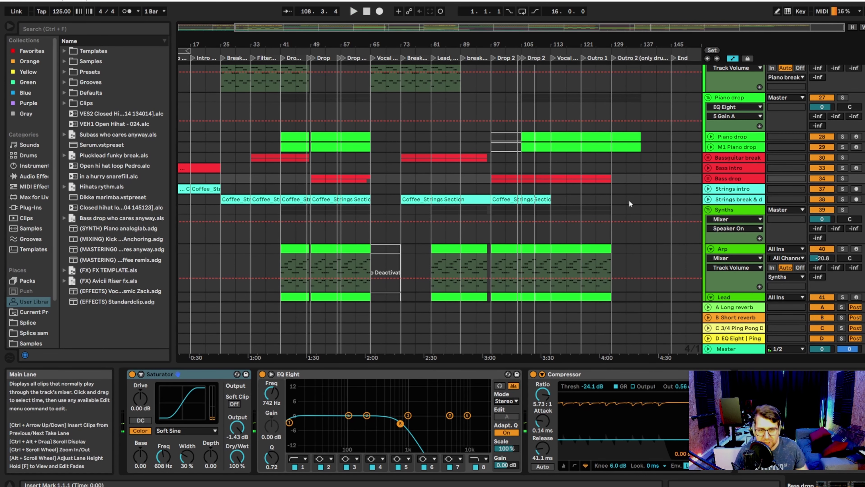
{"action": "scroll", "coordinate": [668, 212], "scroll_direction": "down", "scroll_amount": 6}
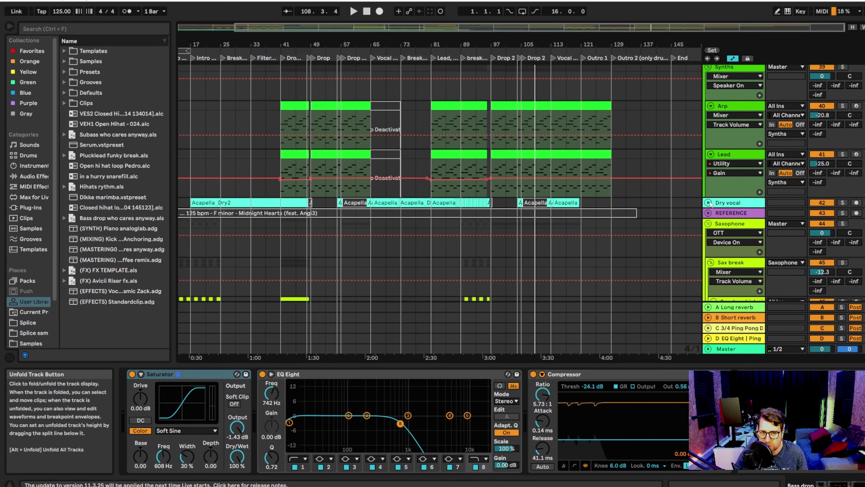
Step: Unfold the Dry vocal track, start playback just before the second break, and solo the vocal
{"action": "left_click", "coordinate": [709, 202]}
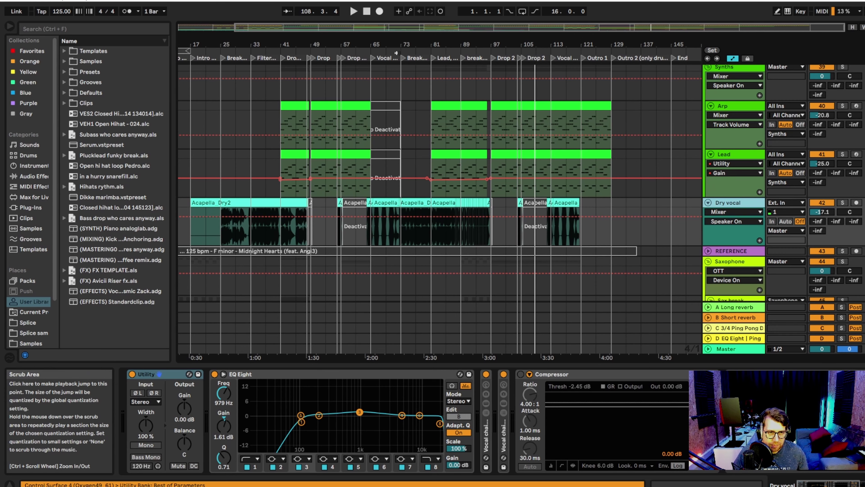
{"action": "left_click", "coordinate": [396, 53]}
{"action": "left_click", "coordinate": [843, 203]}
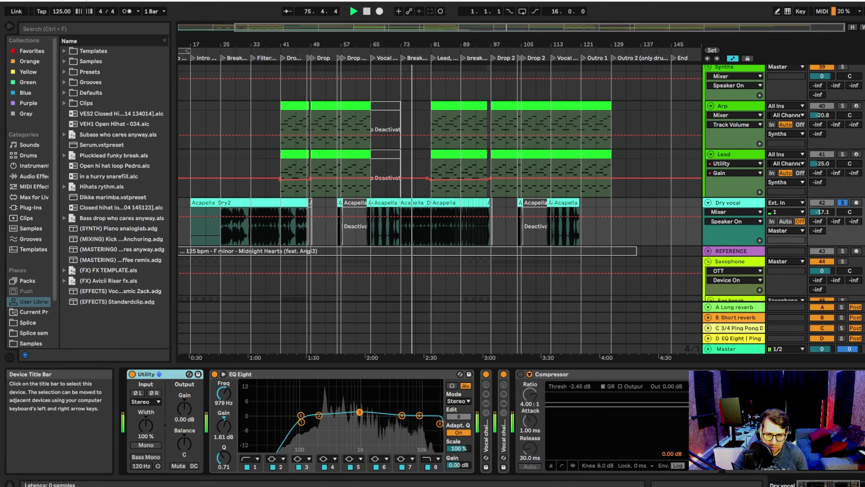
Step: Group all devices on the Dry vocal track into one Audio Effect Rack and deactivate the rack
{"action": "key", "text": "ctrl+a"}
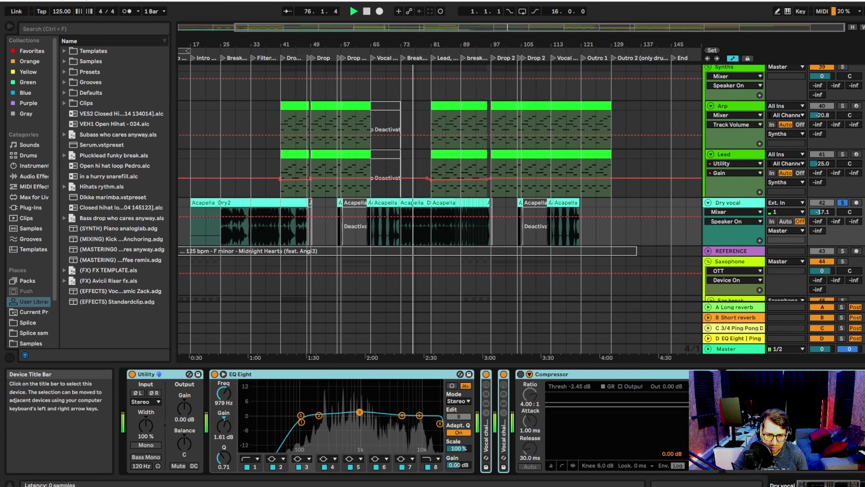
{"action": "right_click", "coordinate": [178, 380]}
{"action": "key", "text": "Escape"}
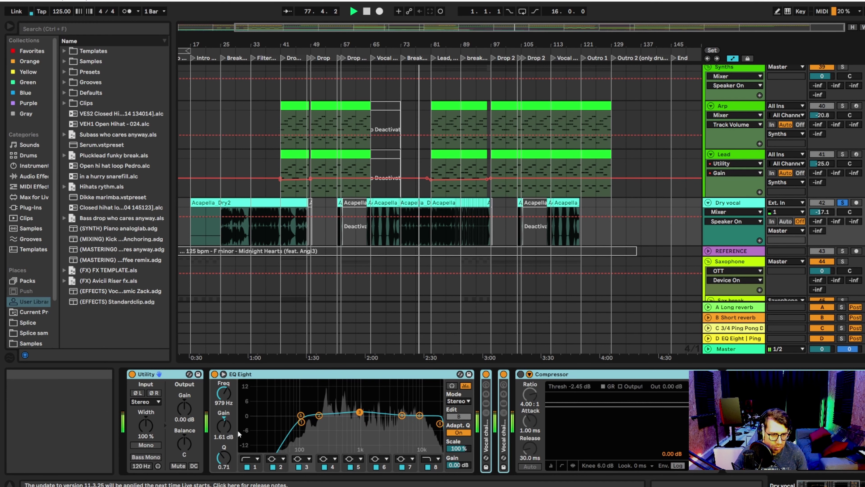
{"action": "key", "text": "ctrl+g"}
{"action": "left_click", "coordinate": [132, 374]}
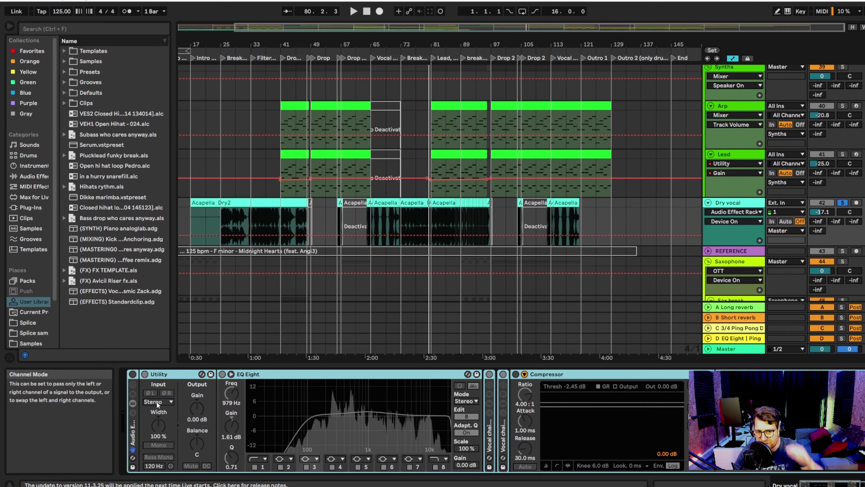
Step: Play the unprocessed Dry vocal just before the breaklead uplifter and at the Vocal chop section, and stop playback
{"action": "left_click_drag", "start_coordinate": [474, 43], "coordinate": [395, 79]}
{"action": "left_click", "coordinate": [389, 52]}
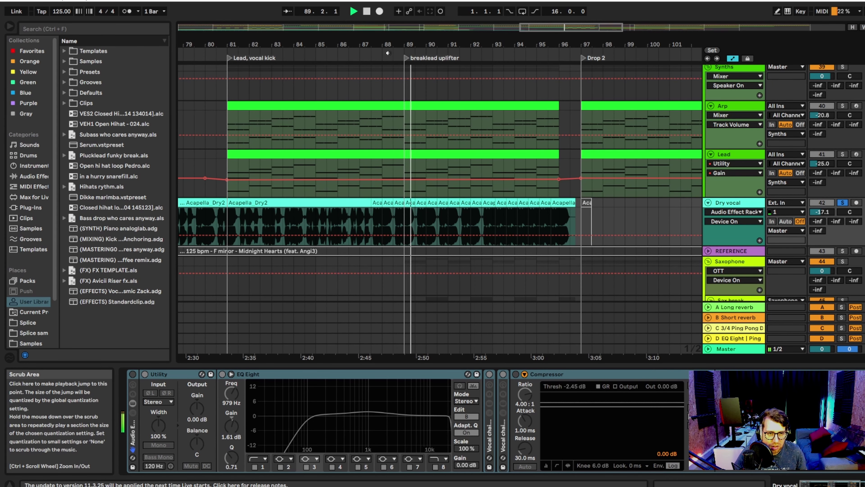
{"action": "left_click_drag", "start_coordinate": [409, 43], "coordinate": [362, 39]}
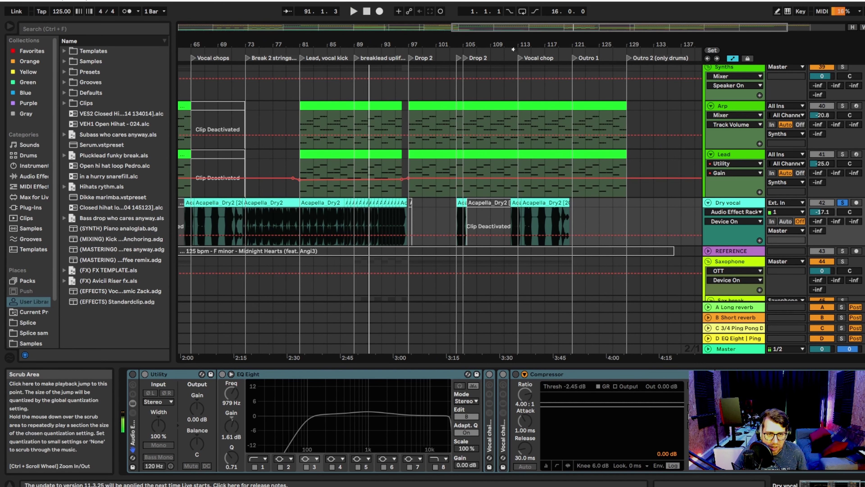
{"action": "left_click", "coordinate": [513, 49]}
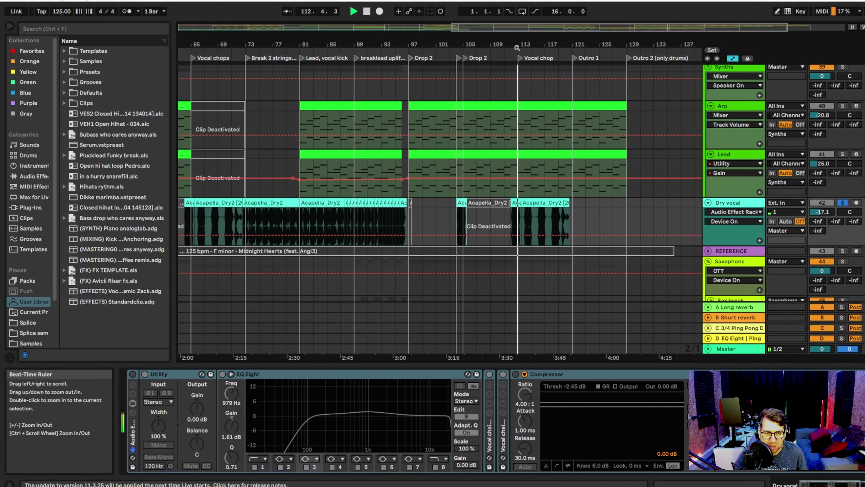
{"action": "scroll", "coordinate": [495, 104], "scroll_direction": "down", "scroll_amount": 3}
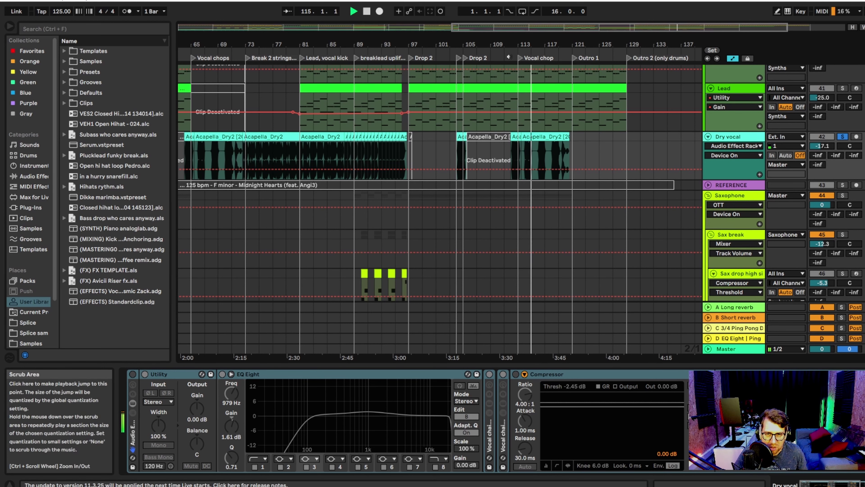
{"action": "key", "text": "space"}
Step: Reactivate the Dry vocal's effect rack, look through its device chain, and play the soloed vocal from Lead, vocal kick
{"action": "left_click", "coordinate": [132, 374]}
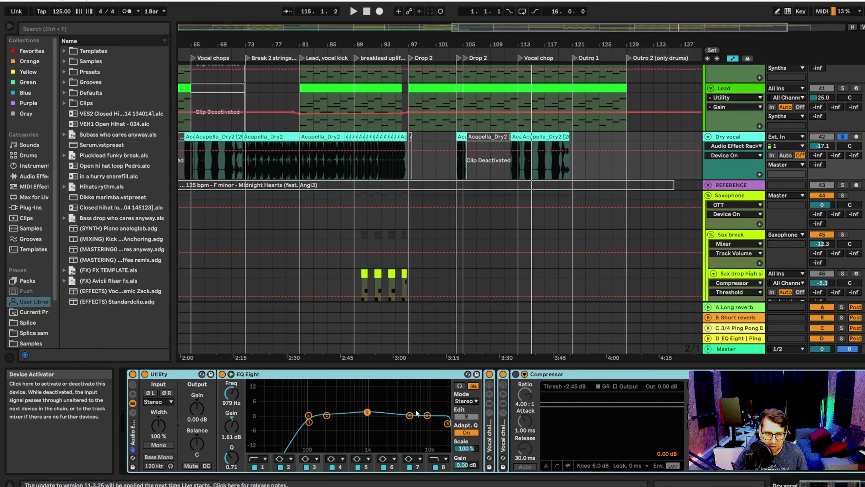
{"action": "left_click", "coordinate": [490, 437]}
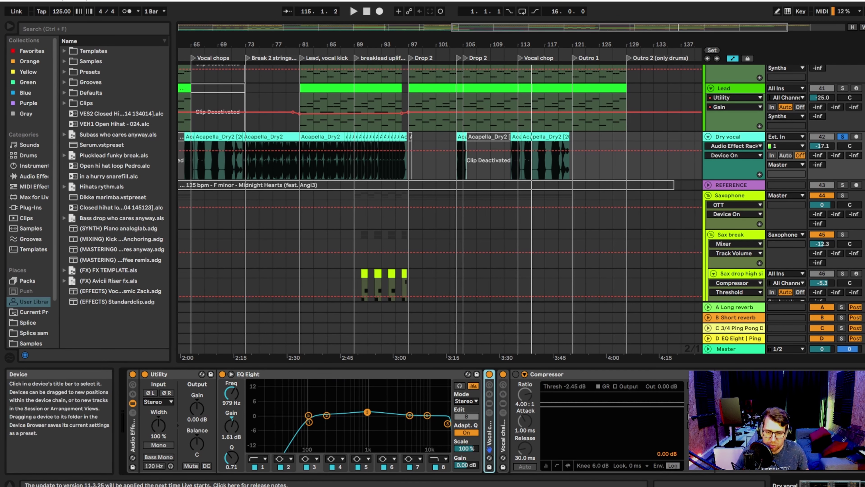
{"action": "scroll", "coordinate": [817, 484], "scroll_direction": "right", "scroll_amount": 3}
{"action": "scroll", "coordinate": [818, 484], "scroll_direction": "left", "scroll_amount": 3}
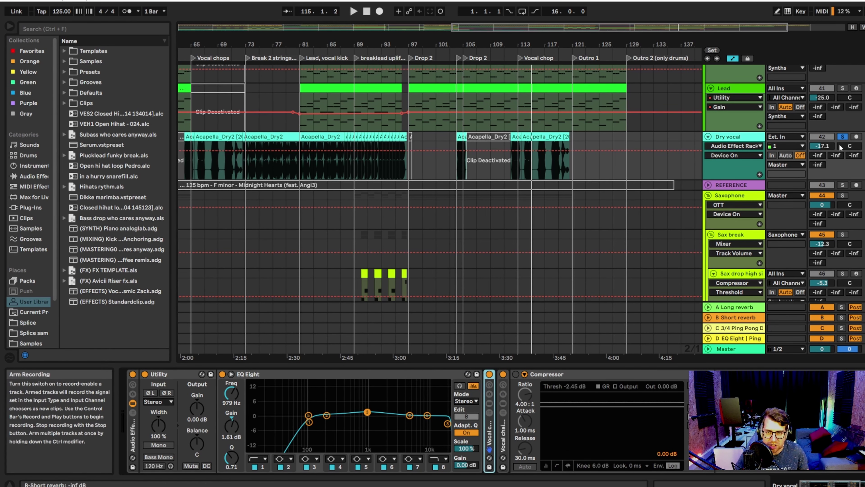
{"action": "scroll", "coordinate": [818, 484], "scroll_direction": "right", "scroll_amount": 3}
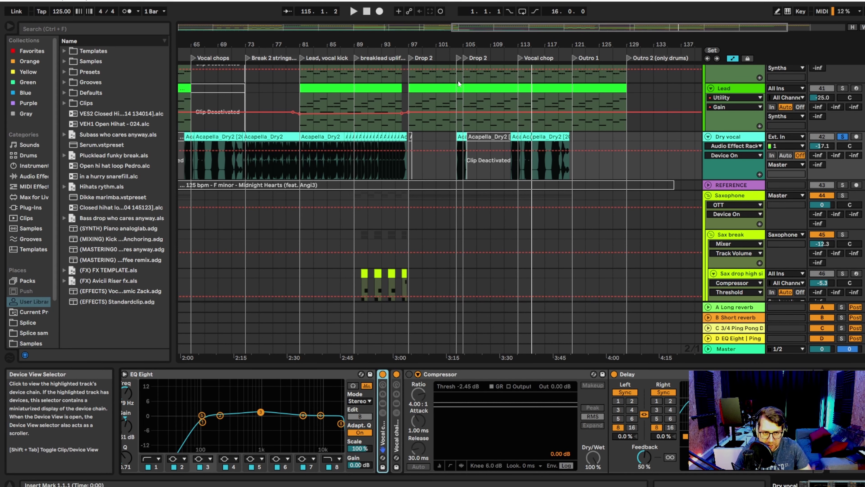
{"action": "key", "text": "space"}
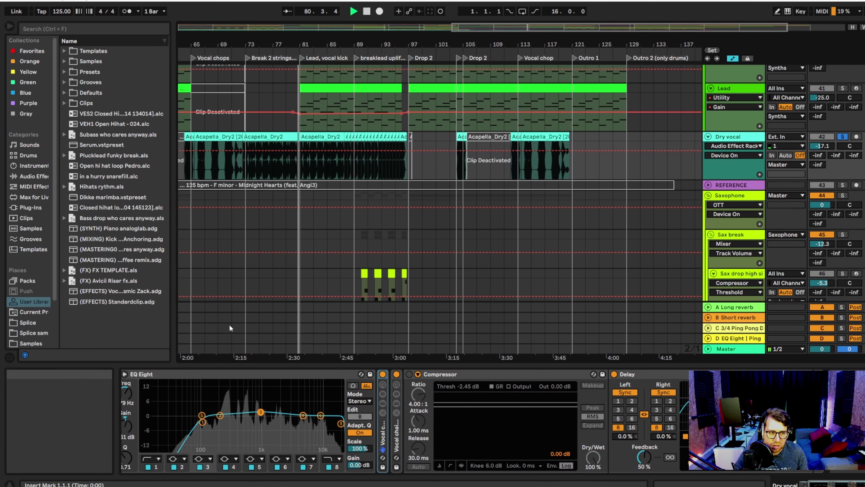
{"action": "scroll", "coordinate": [817, 484], "scroll_direction": "left", "scroll_amount": 3}
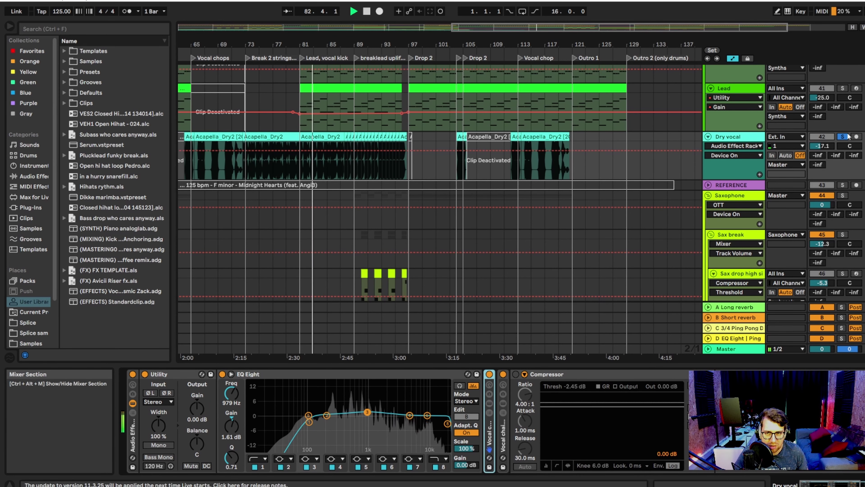
Step: Unsolo the Dry vocal track and play the full mix from the Vocal chops section
{"action": "left_click", "coordinate": [847, 137]}
{"action": "left_click_drag", "start_coordinate": [268, 45], "coordinate": [267, 18]}
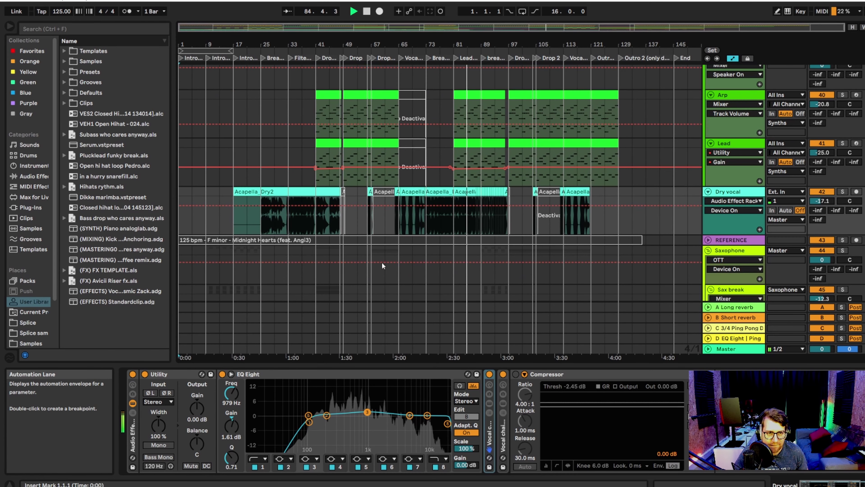
{"action": "scroll", "coordinate": [388, 73], "scroll_direction": "up", "scroll_amount": 2}
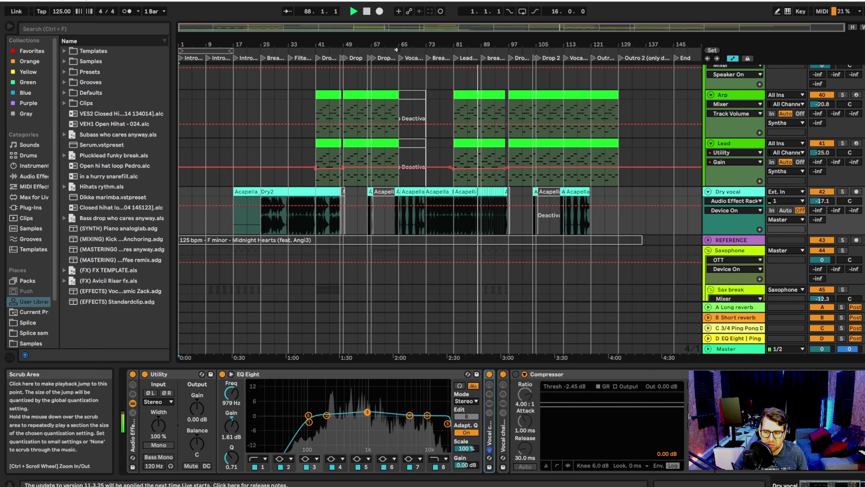
{"action": "left_click", "coordinate": [396, 55]}
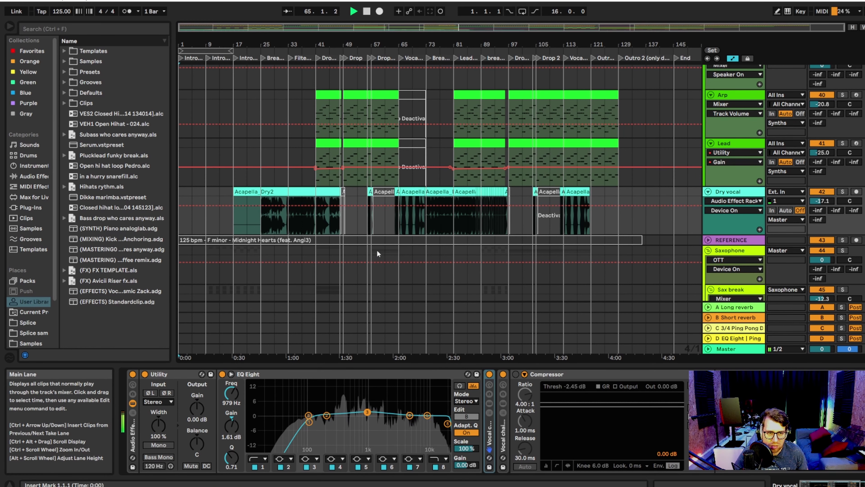
Step: Fold the Saxophone group and bring up the Master track's device chain
{"action": "scroll", "coordinate": [434, 232], "scroll_direction": "down", "scroll_amount": 6}
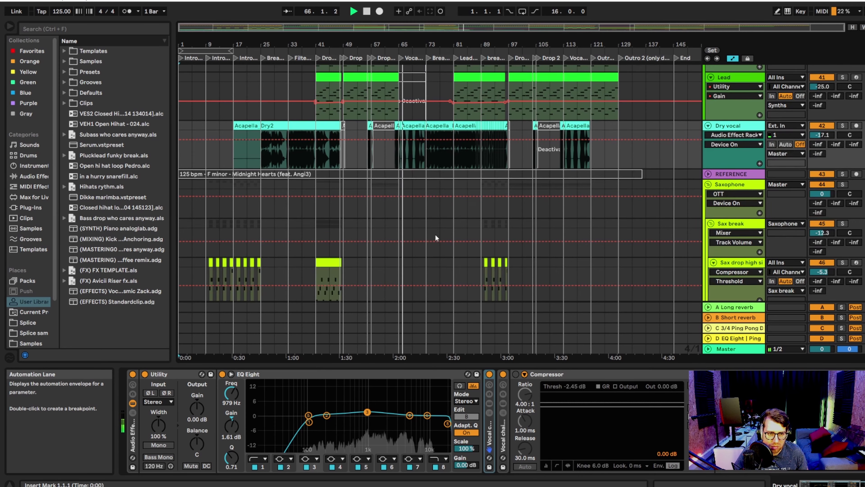
{"action": "key", "text": "alt+u"}
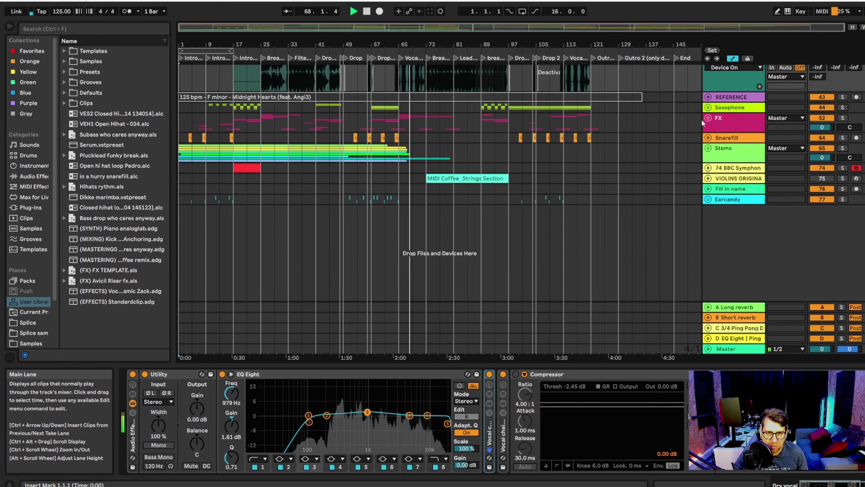
{"action": "left_click", "coordinate": [709, 329]}
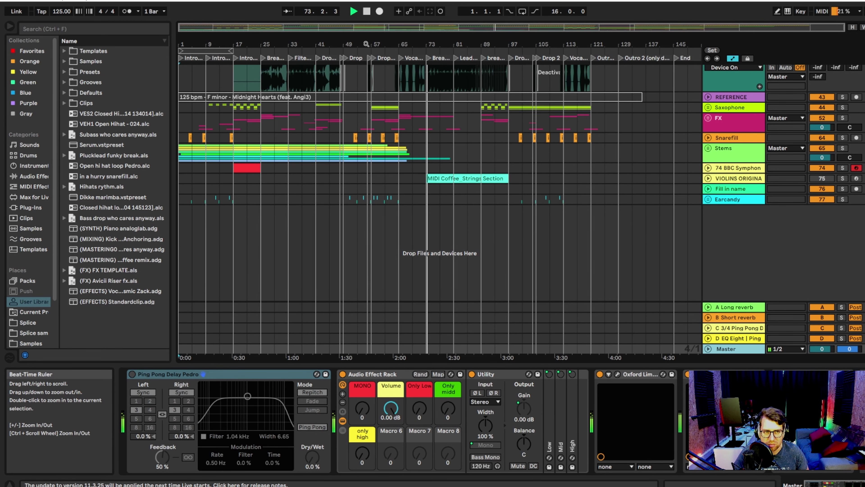
Step: Unfold the Bassguitar break group, audition Bassguitar synth and Bassguitar soloed during the break, and unsolo the group
{"action": "key", "text": "ctrl+alt+u"}
{"action": "scroll", "coordinate": [505, 201], "scroll_direction": "down", "scroll_amount": 10}
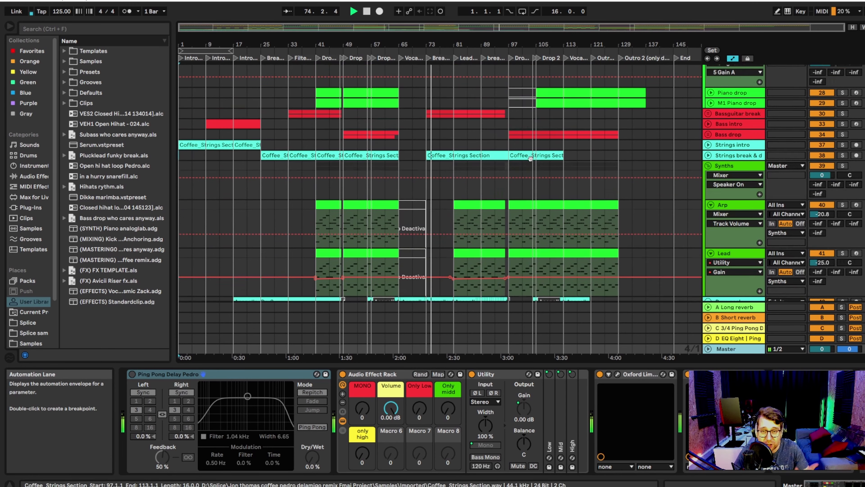
{"action": "left_click", "coordinate": [708, 168]}
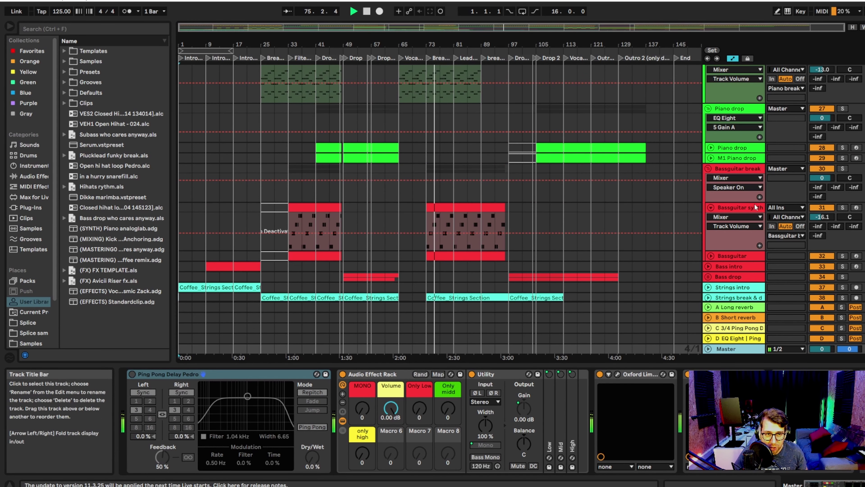
{"action": "left_click", "coordinate": [750, 210]}
{"action": "left_click", "coordinate": [843, 208]}
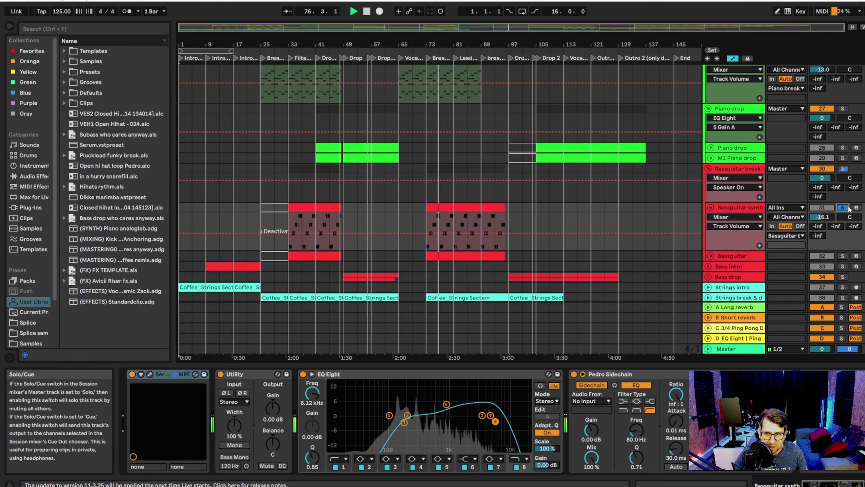
{"action": "left_click", "coordinate": [842, 256]}
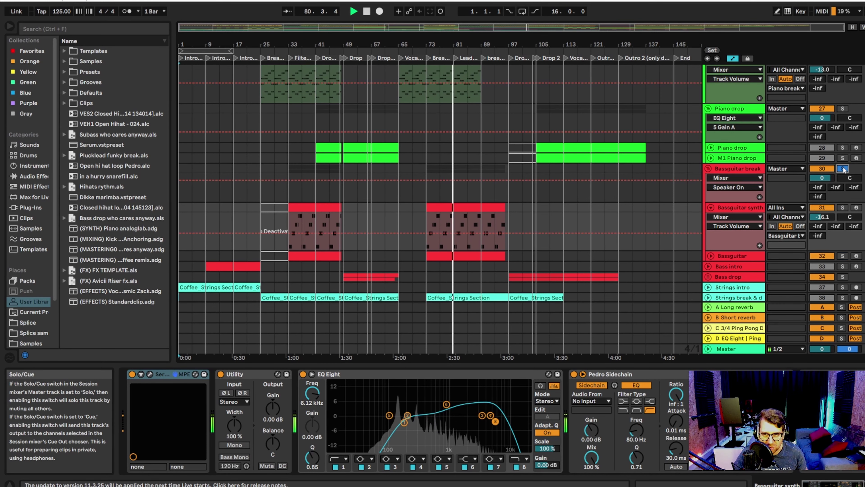
{"action": "left_click", "coordinate": [843, 169]}
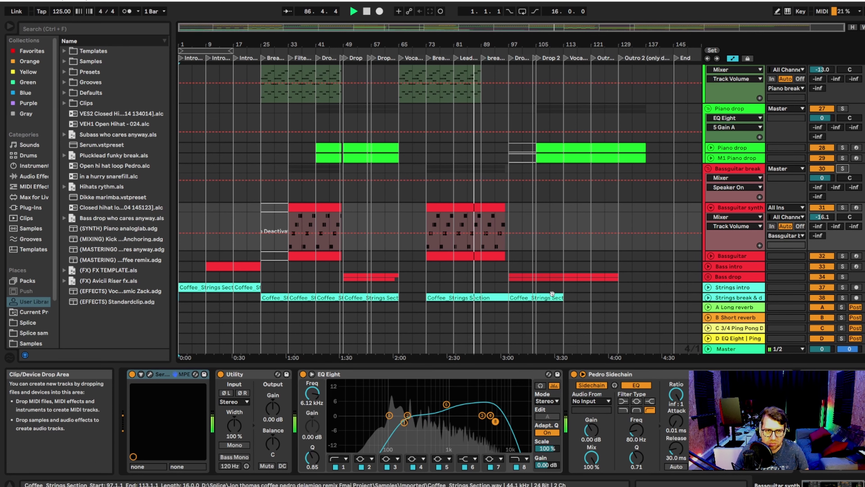
Step: Fold the Bassguitar synth track, the Synths group, the Dry vocal track, and the Bassguitar break group
{"action": "scroll", "coordinate": [557, 260], "scroll_direction": "down", "scroll_amount": 3}
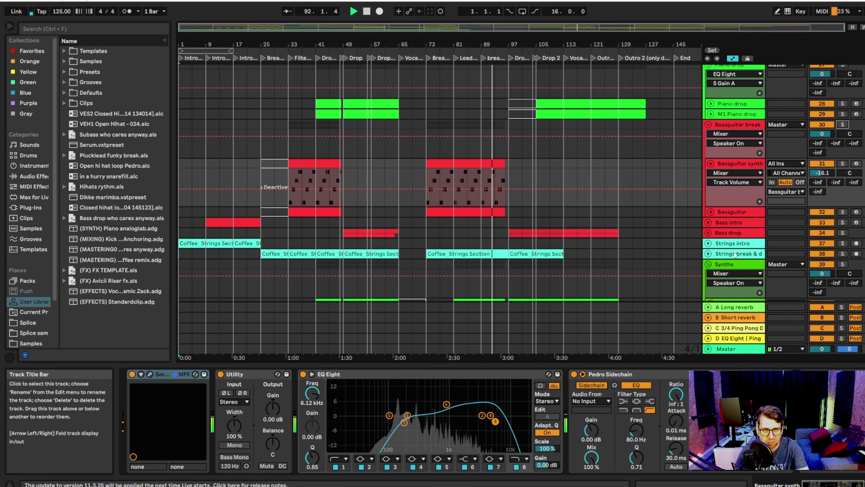
{"action": "left_click", "coordinate": [711, 164]}
{"action": "left_click", "coordinate": [708, 226]}
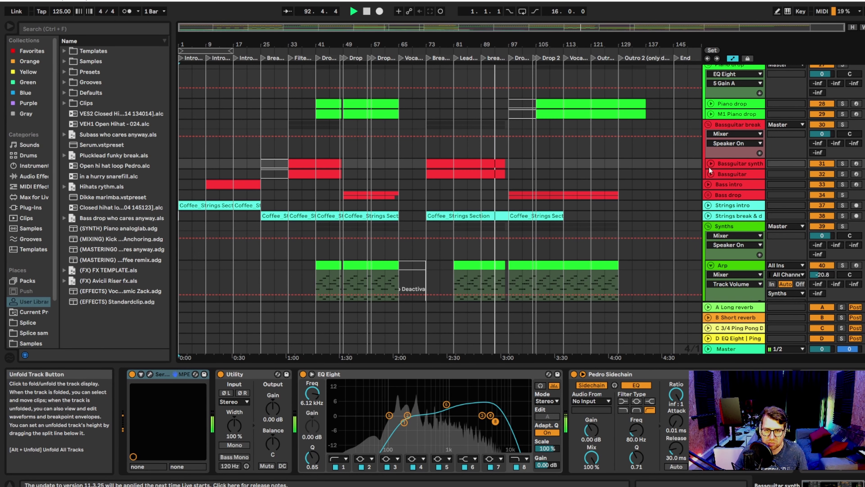
{"action": "left_click", "coordinate": [709, 226]}
{"action": "left_click", "coordinate": [709, 237]}
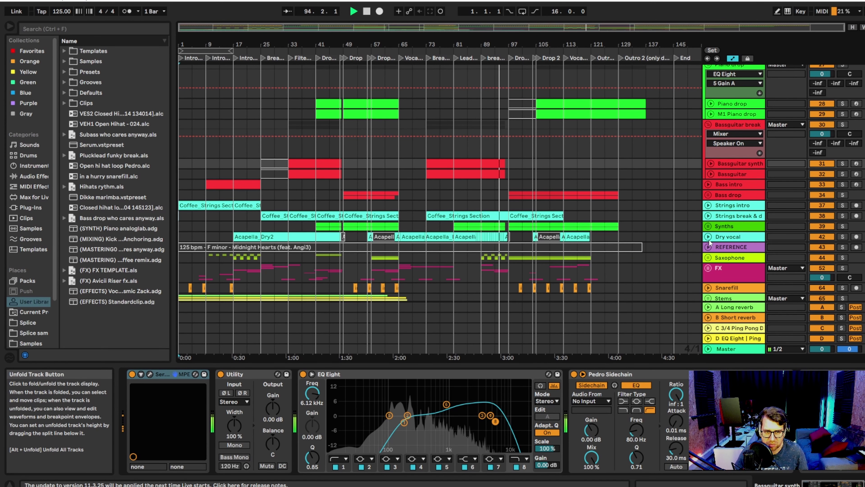
{"action": "left_click", "coordinate": [715, 298]}
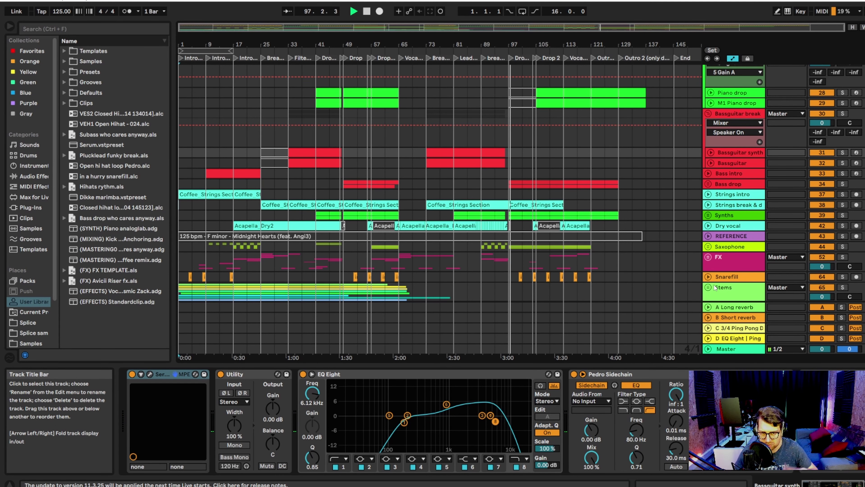
{"action": "left_click", "coordinate": [709, 114]}
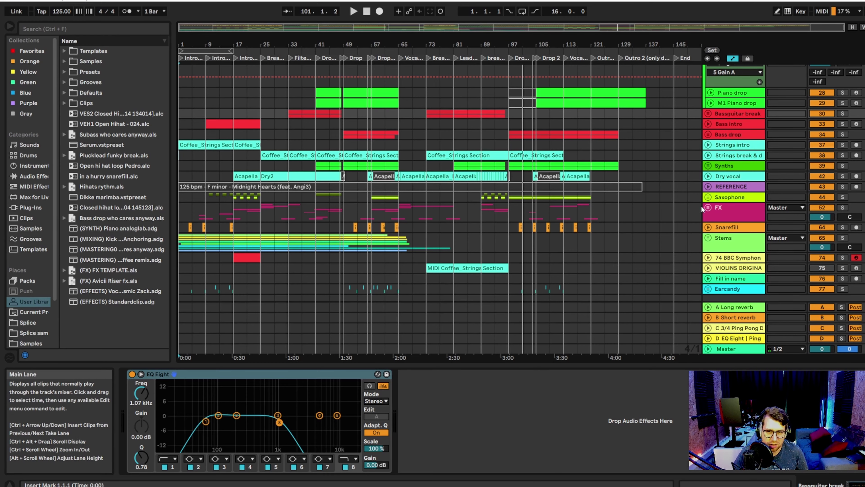
Step: Unfold the Earcandy group and open the Oxford Limiter plug-in window on the Master track
{"action": "scroll", "coordinate": [698, 206], "scroll_direction": "up", "scroll_amount": 5}
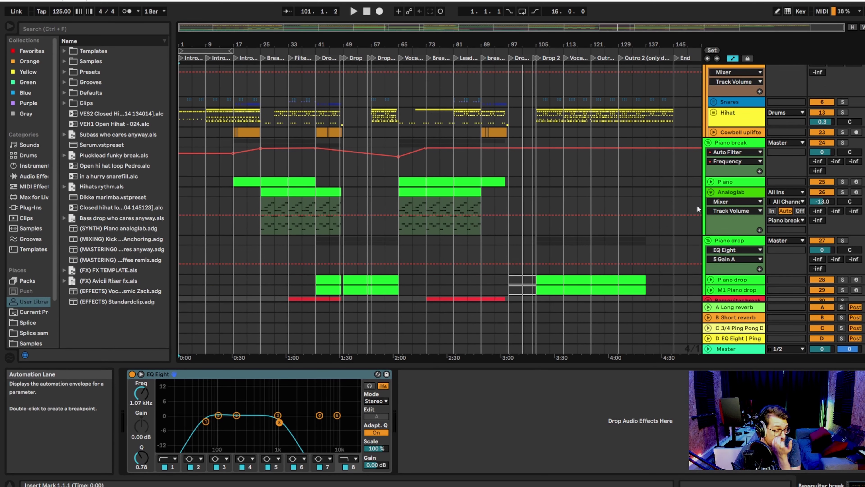
{"action": "scroll", "coordinate": [697, 205], "scroll_direction": "down", "scroll_amount": 6}
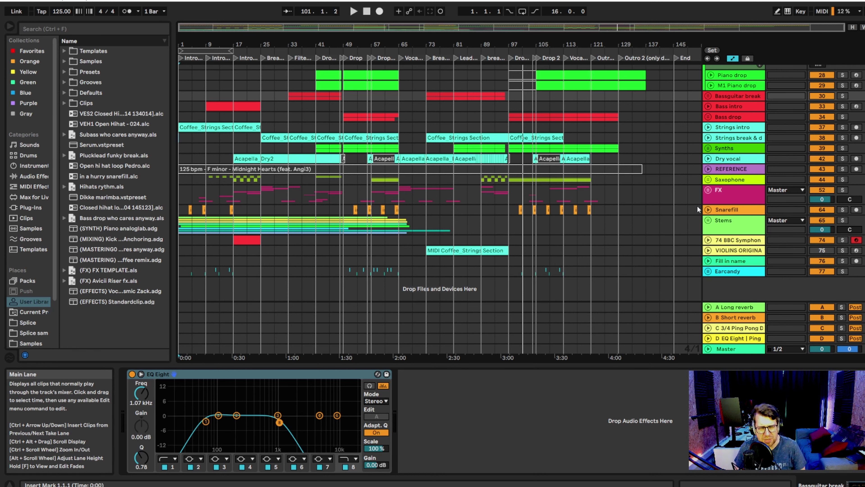
{"action": "left_click", "coordinate": [759, 271]}
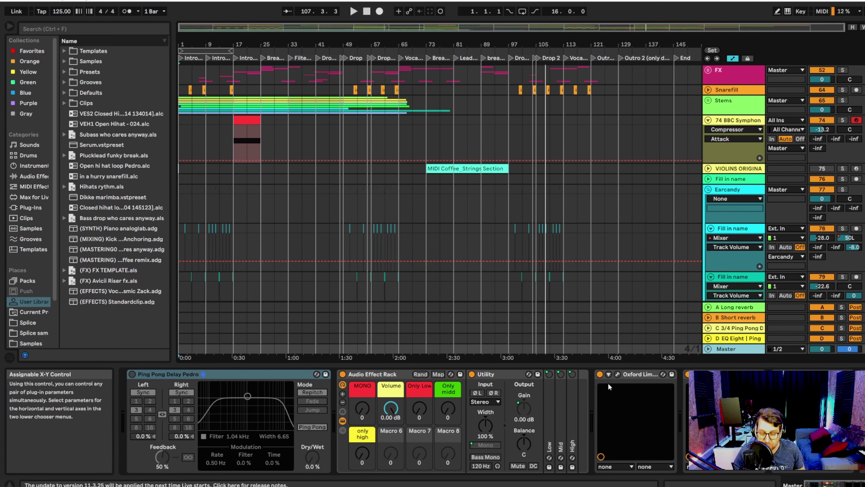
{"action": "left_click", "coordinate": [617, 374]}
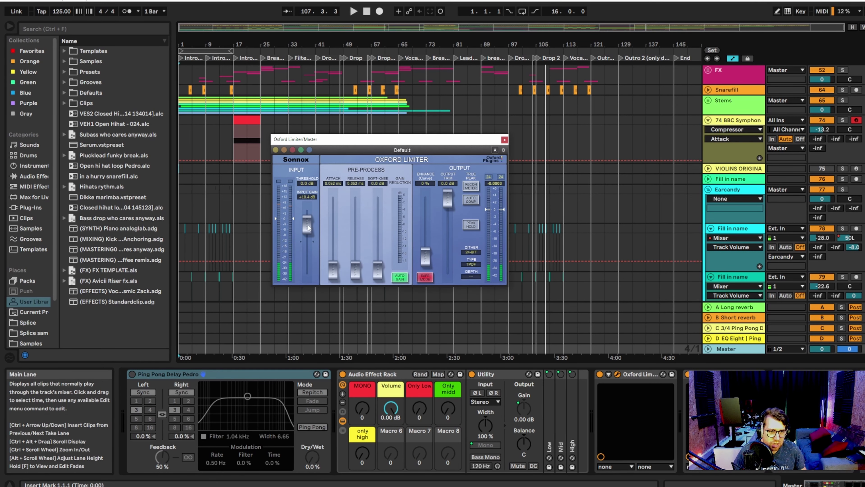
Step: Play the passage leading into the Drop with the Oxford Limiter meters in view, and briefly open the ADPTR MetricAB window on the Master track
{"action": "left_click", "coordinate": [335, 54]}
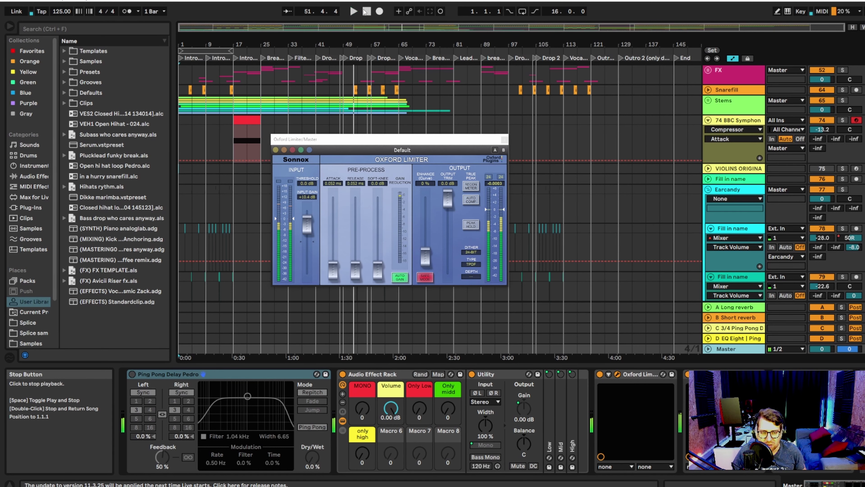
{"action": "left_click", "coordinate": [365, 11]}
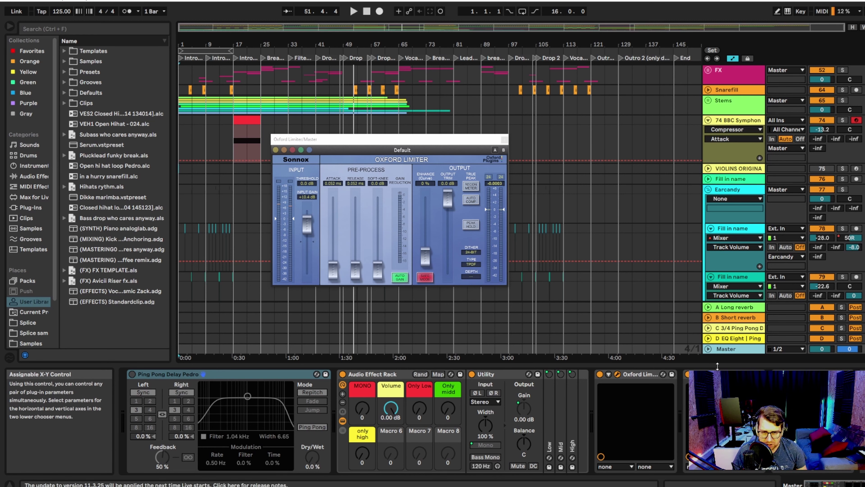
{"action": "left_click", "coordinate": [705, 374]}
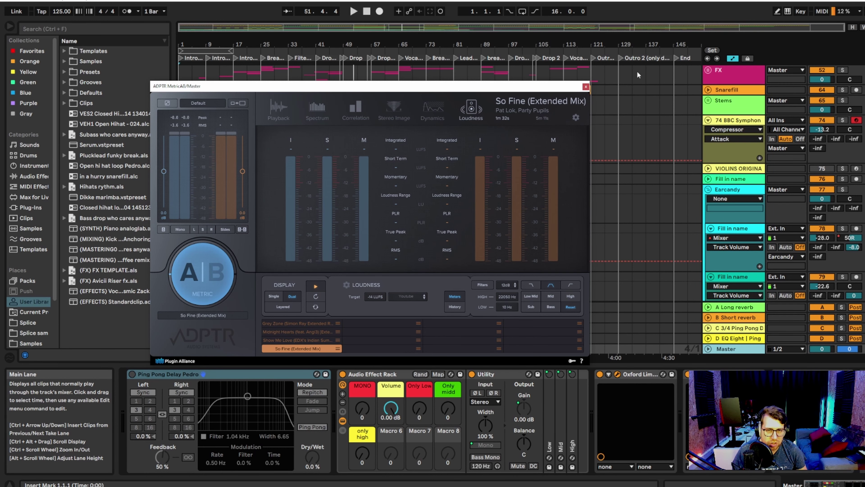
{"action": "left_click", "coordinate": [586, 87]}
Step: Hide the open plug-in window, select the REFERENCE track to show its device chain, and unfold it
{"action": "scroll", "coordinate": [686, 134], "scroll_direction": "up", "scroll_amount": 1}
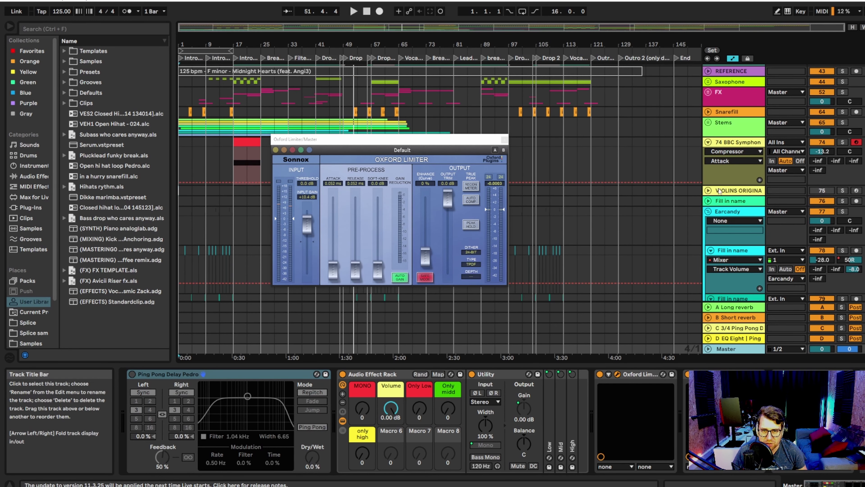
{"action": "key", "text": "ctrl+alt+p"}
{"action": "scroll", "coordinate": [749, 112], "scroll_direction": "up", "scroll_amount": 3}
{"action": "left_click", "coordinate": [727, 127]}
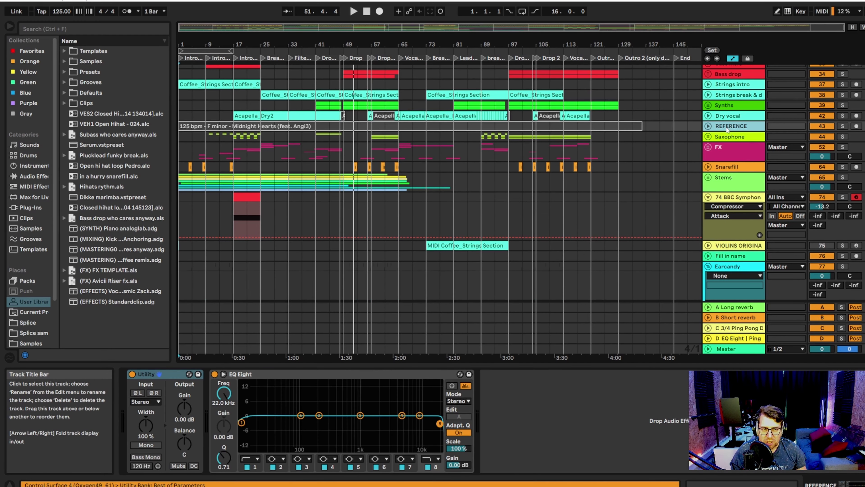
{"action": "left_click", "coordinate": [709, 128]}
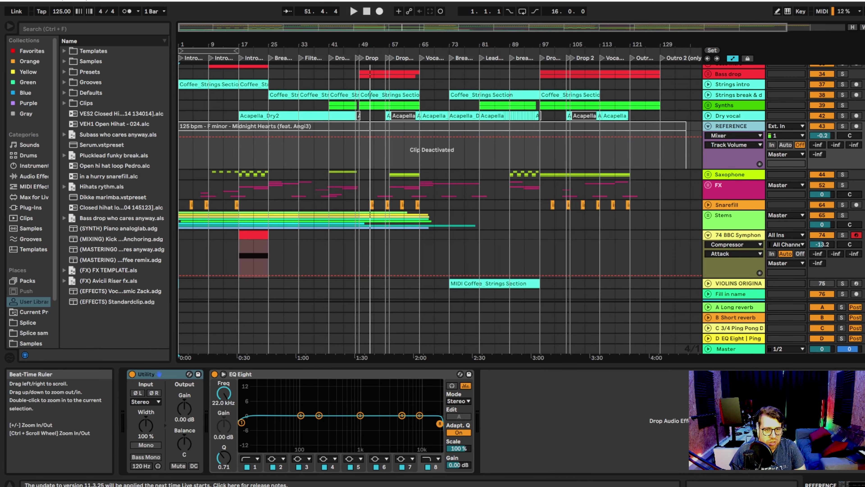
Step: Examine the REFERENCE clip against the section markers from the intro through the Vocal chops, ending on the full arrangement
{"action": "left_click_drag", "start_coordinate": [182, 42], "coordinate": [182, 74]}
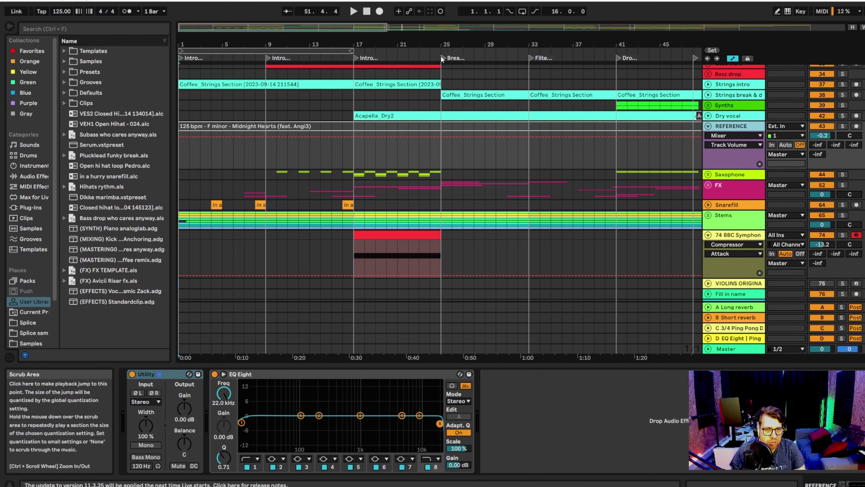
{"action": "left_click_drag", "start_coordinate": [457, 39], "coordinate": [426, 49]}
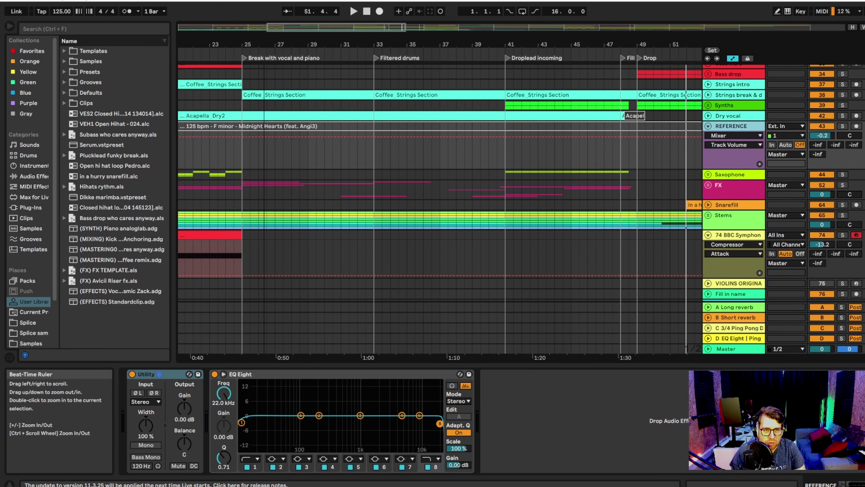
{"action": "scroll", "coordinate": [579, 38], "scroll_direction": "right", "scroll_amount": 10}
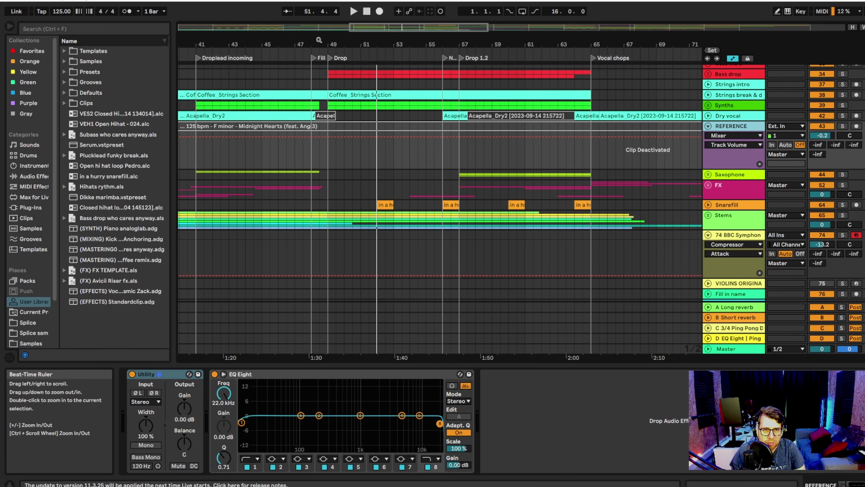
{"action": "left_click", "coordinate": [614, 41]}
{"action": "key", "text": "w"}
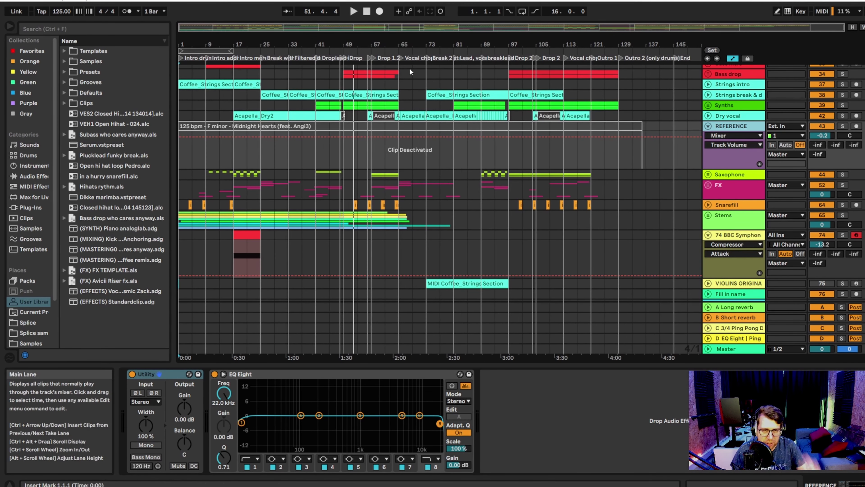